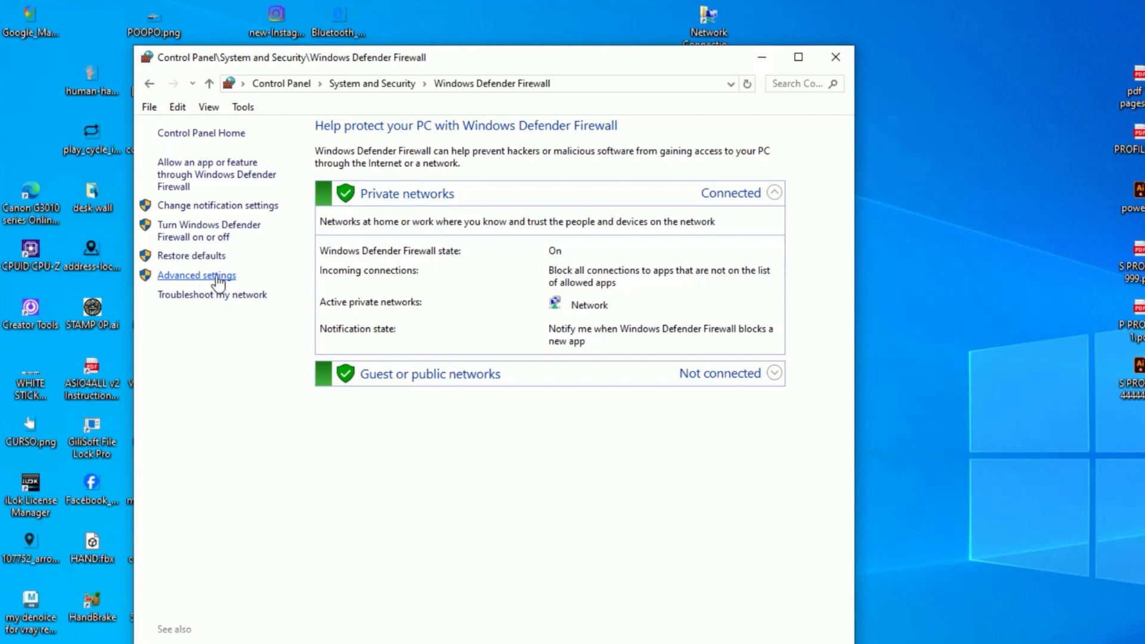
# Step: Open the firewall's advanced settings and check the connection security rules before returning to the overview
pyautogui.click(206, 280)
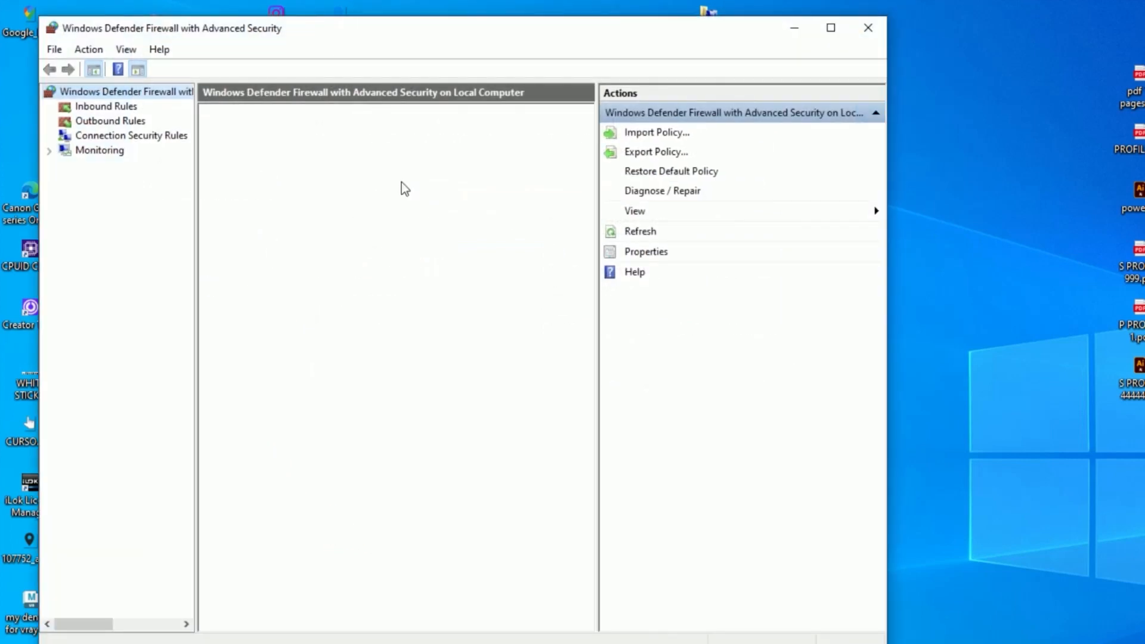
pyautogui.moveTo(314, 28); pyautogui.dragTo(572, 38)
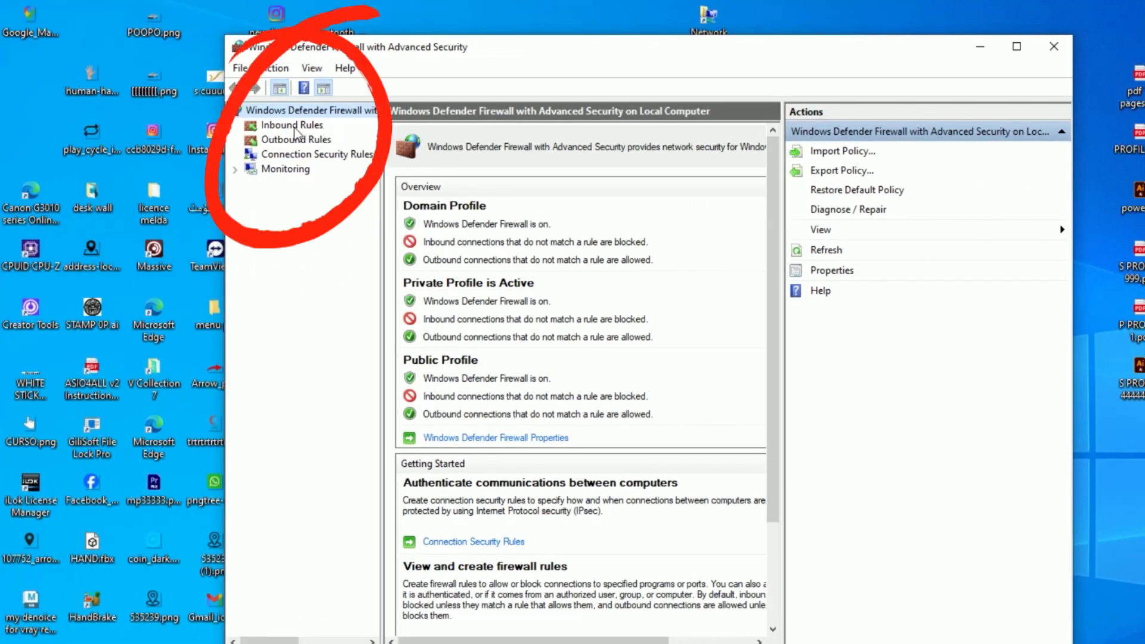
pyautogui.click(309, 156)
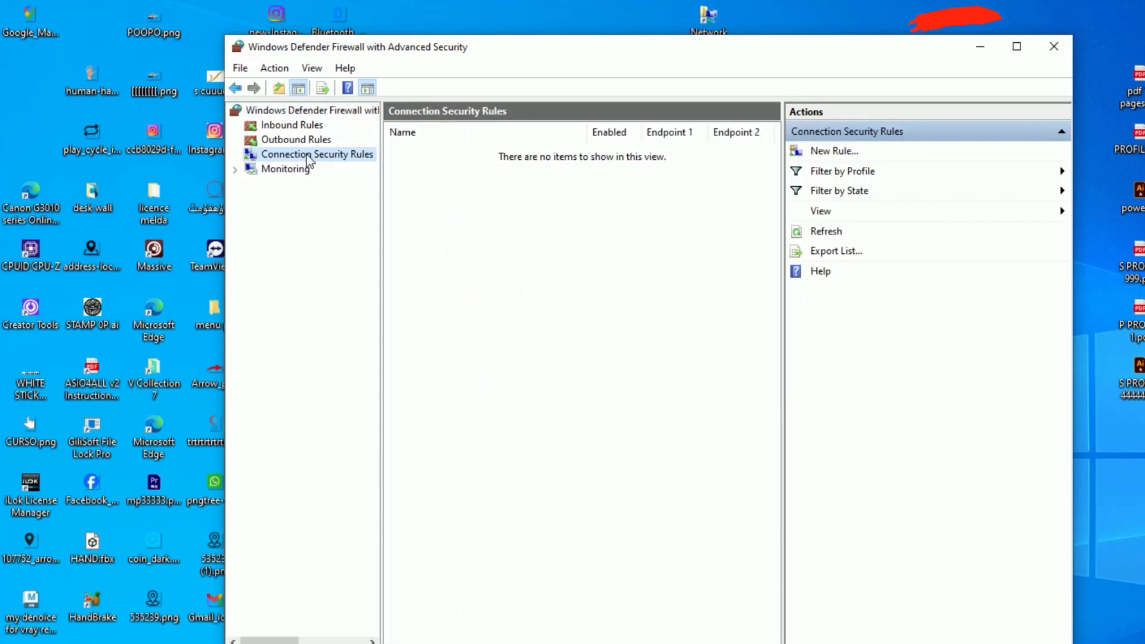
pyautogui.click(293, 114)
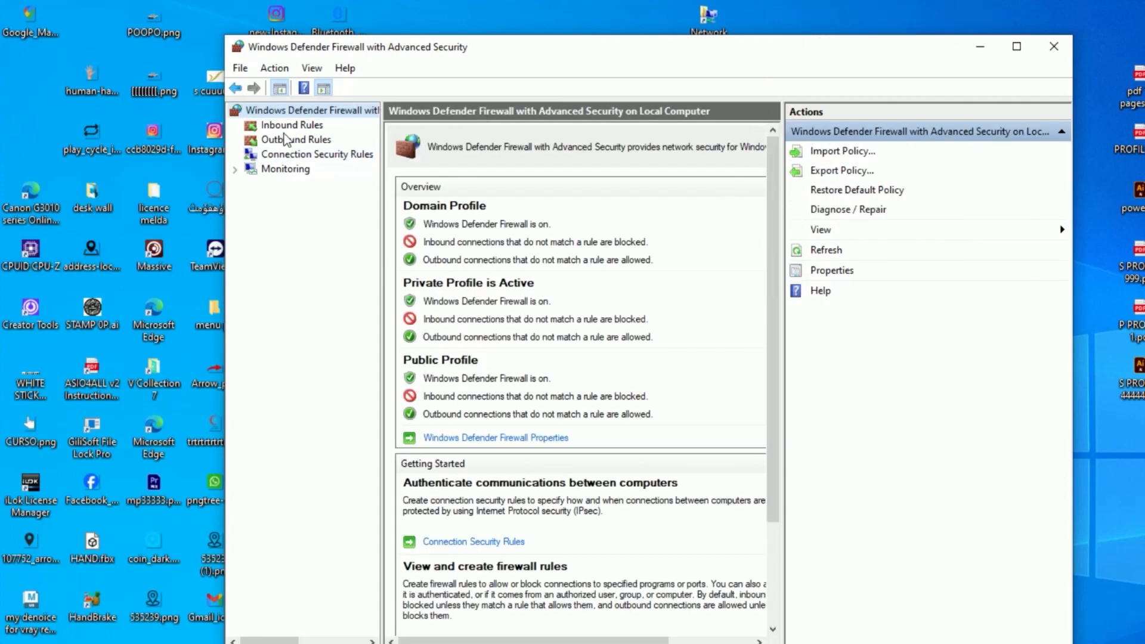
# Step: Compare the inbound and outbound rule lists by switching between them
pyautogui.click(284, 135)
pyautogui.click(283, 125)
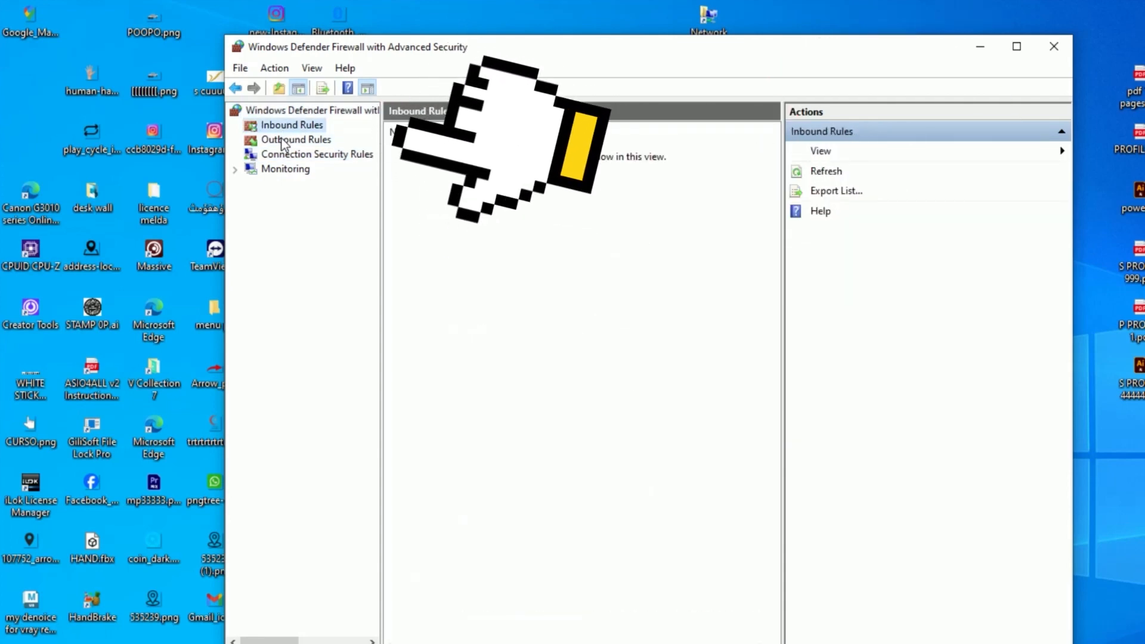
pyautogui.click(280, 139)
pyautogui.click(280, 126)
pyautogui.click(281, 142)
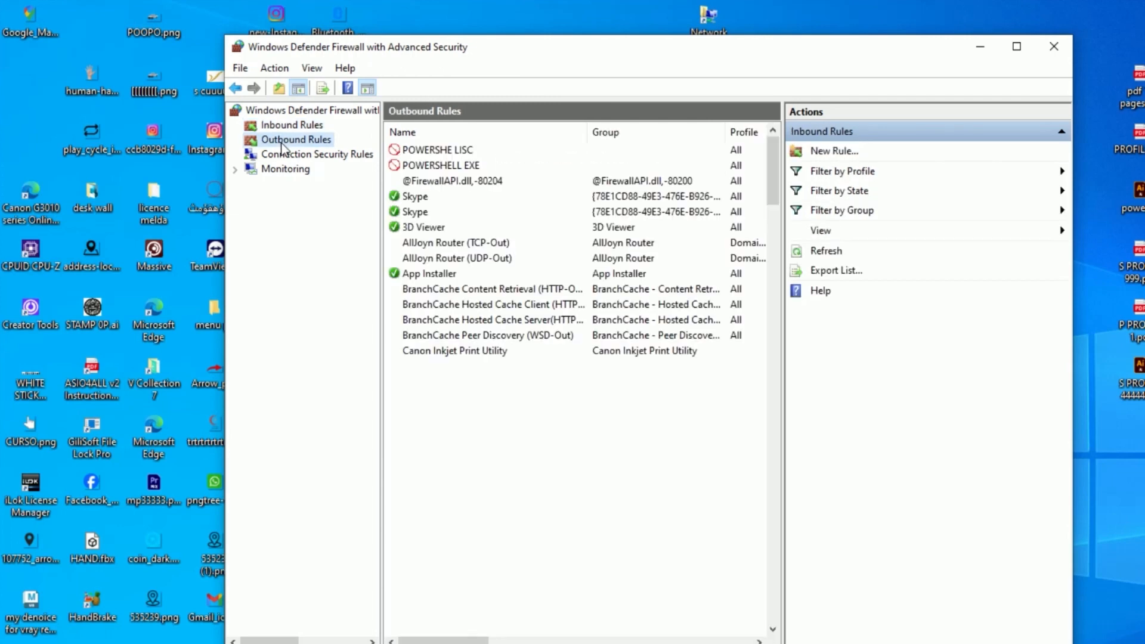
pyautogui.click(283, 127)
pyautogui.click(281, 138)
pyautogui.click(283, 126)
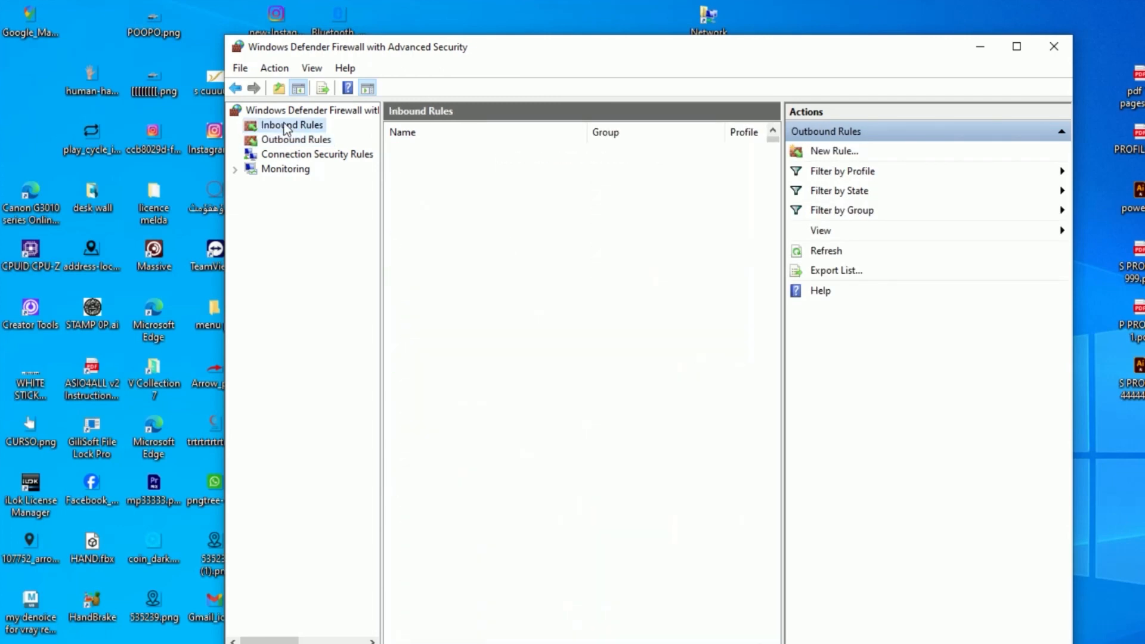
pyautogui.click(283, 139)
# Step: Show the inbound rules and look through the whole list, ending back at its beginning
pyautogui.click(285, 127)
pyautogui.scroll(-3, 594, 223)
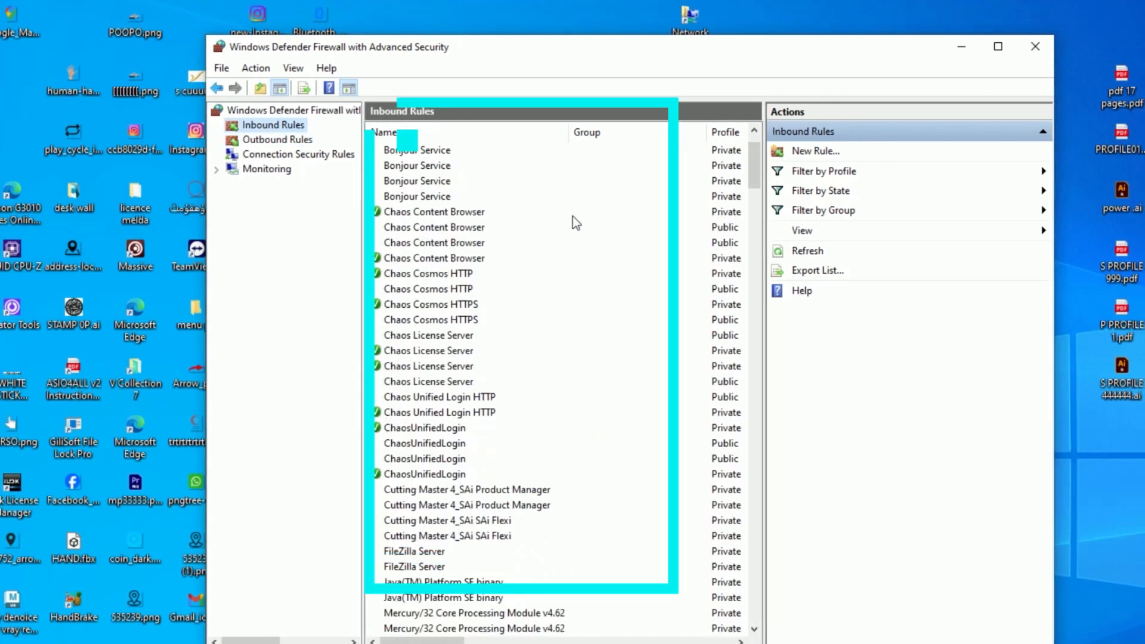
pyautogui.scroll(-4, 573, 222)
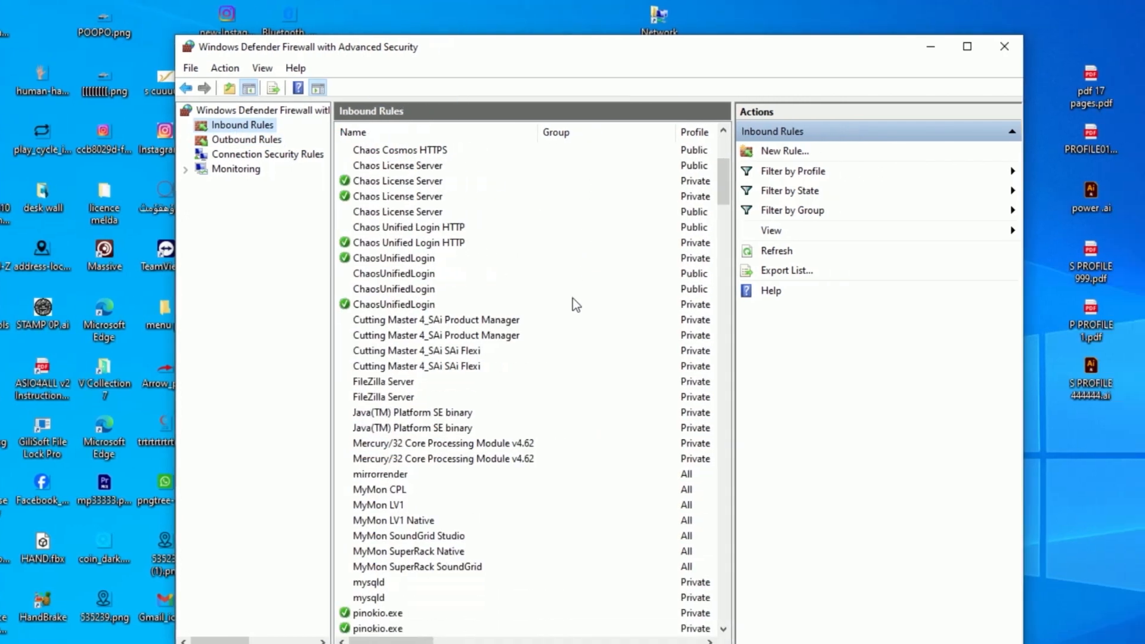
pyautogui.scroll(-7, 574, 305)
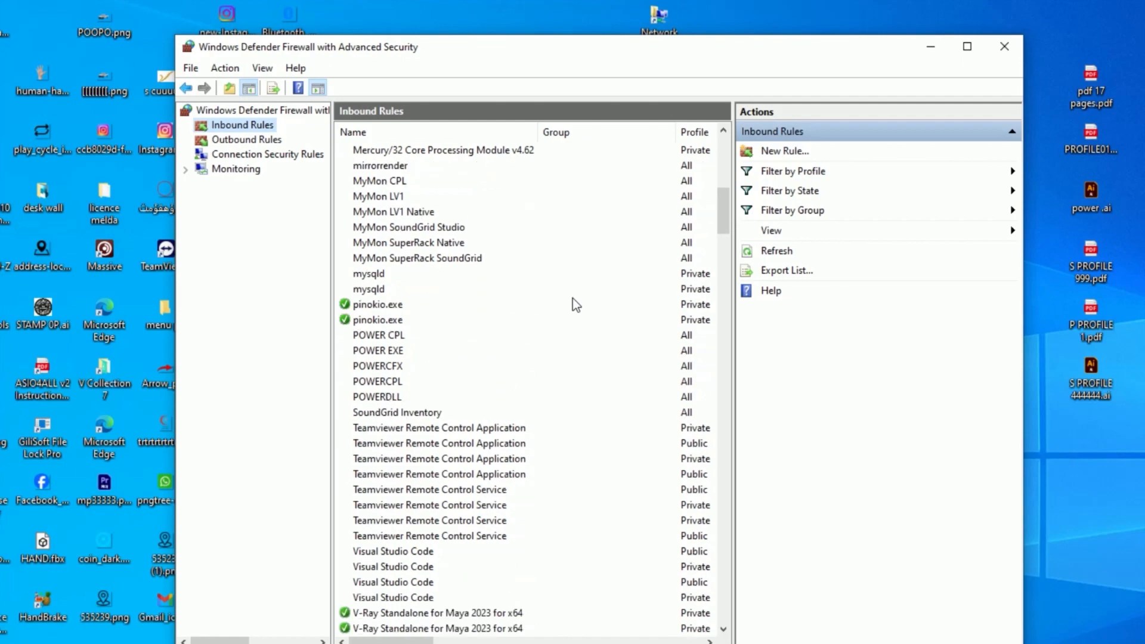
pyautogui.scroll(-8, 573, 298)
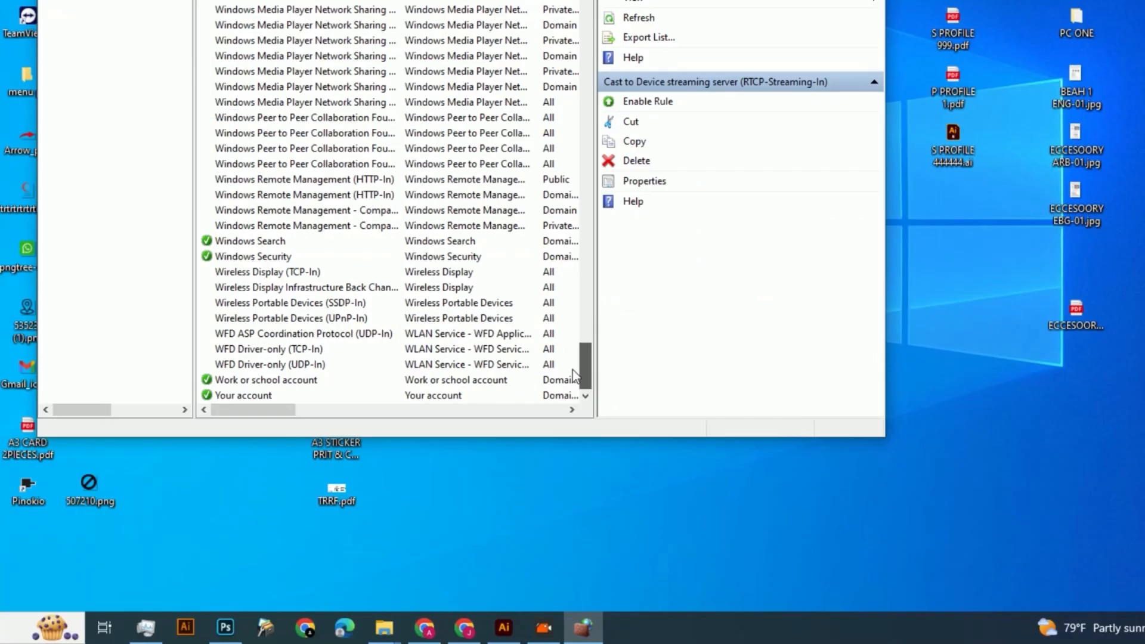
pyautogui.moveTo(573, 370); pyautogui.dragTo(572, 155)
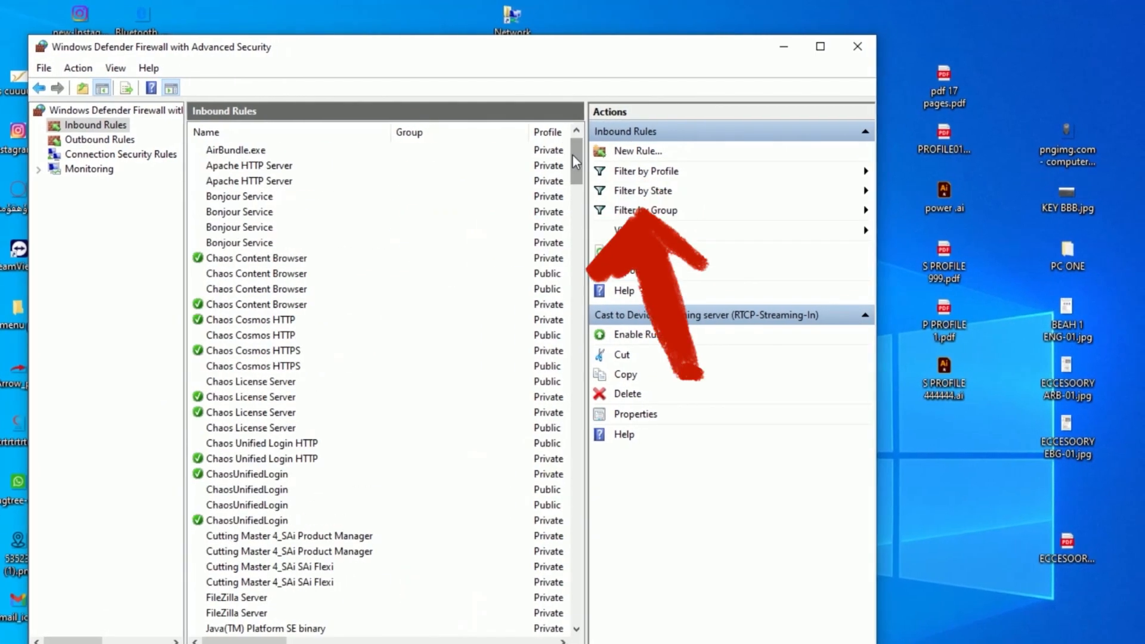
# Step: Start a new inbound rule of type Program and proceed to its program path settings
pyautogui.click(602, 151)
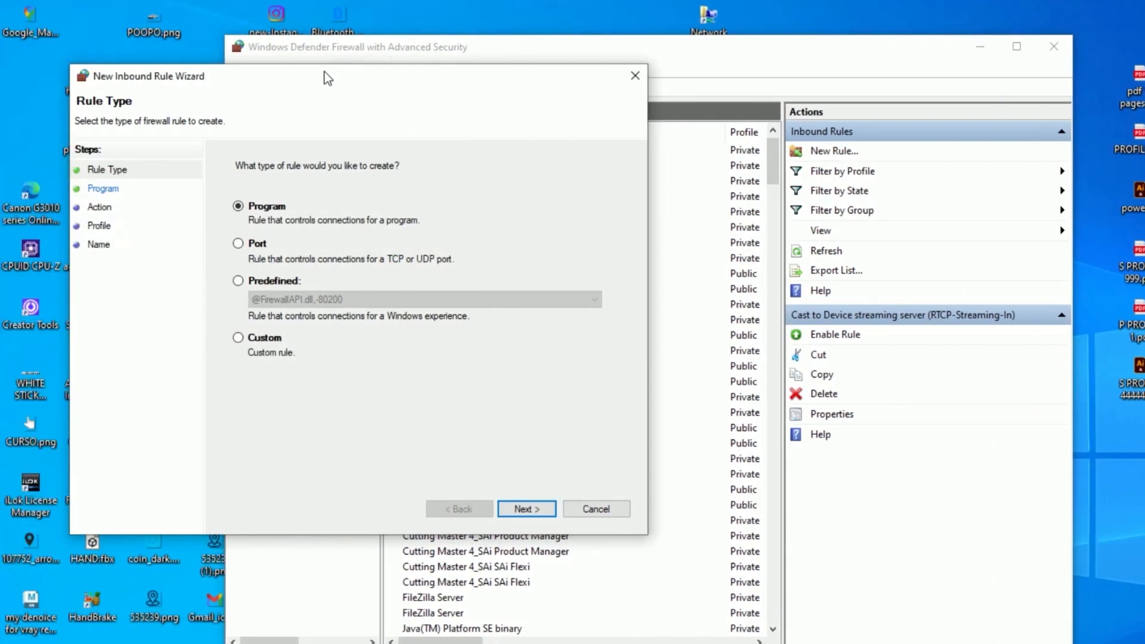
pyautogui.moveTo(325, 77); pyautogui.dragTo(625, 100)
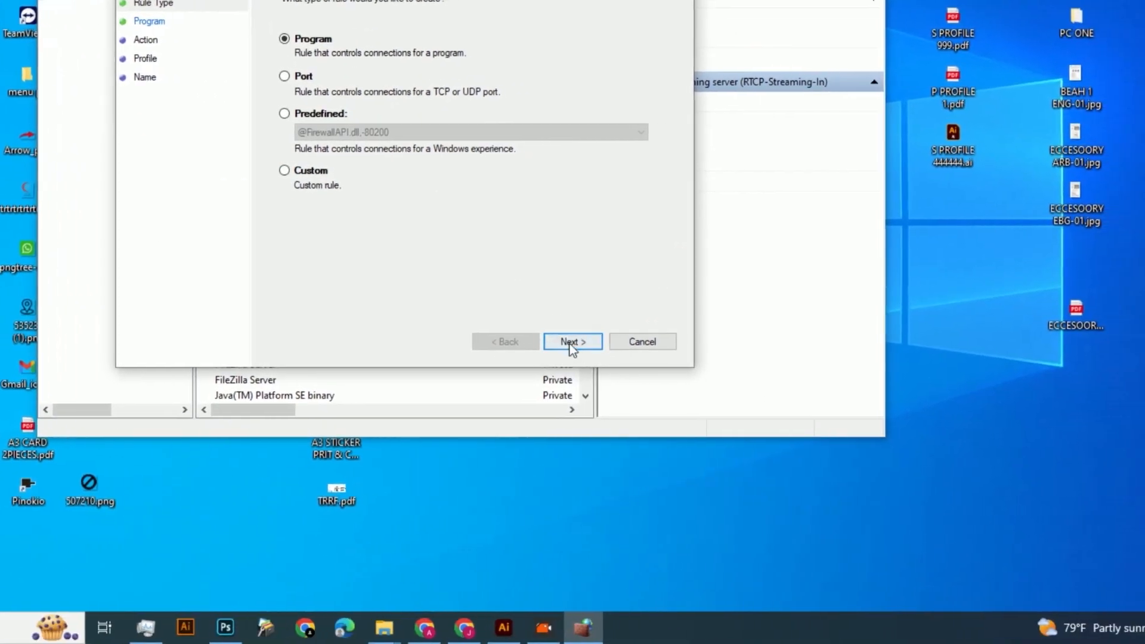
pyautogui.click(572, 343)
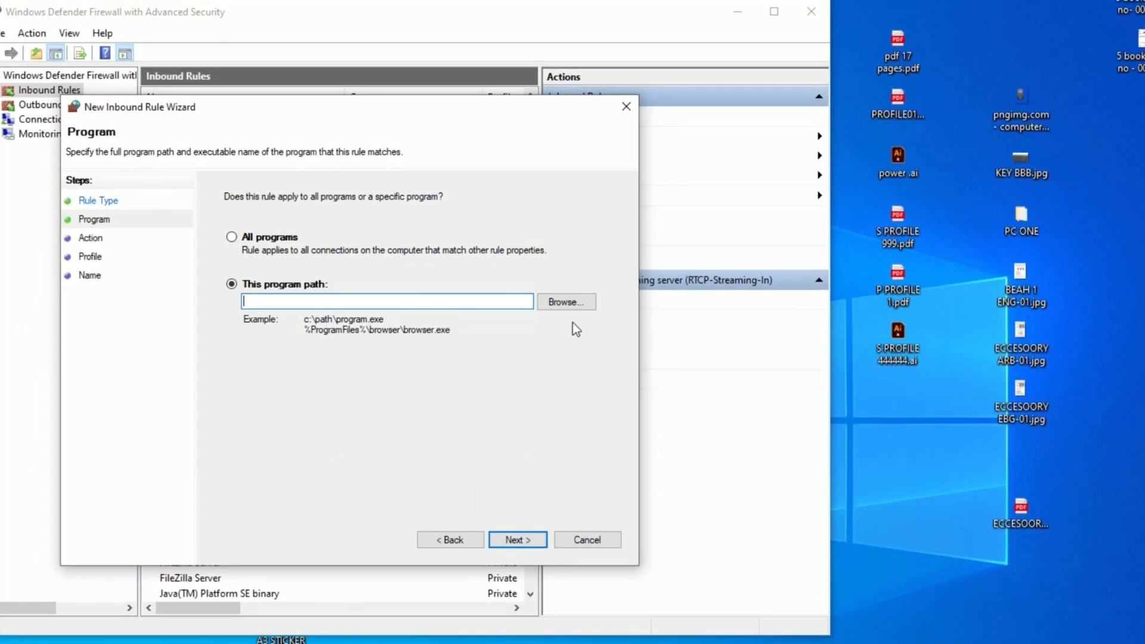
# Step: Browse for the inbound rule's program in the Program Files\Adobe folder on Local Disk (C:), checking the Adobe Creative Cloud subfolder
pyautogui.click(573, 324)
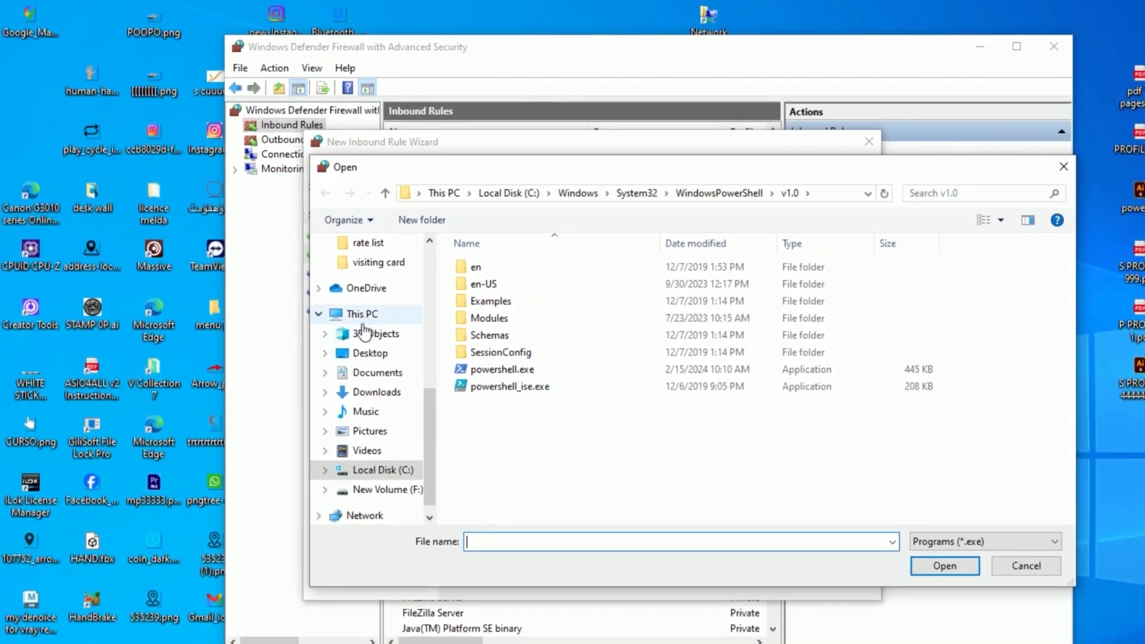
pyautogui.click(363, 319)
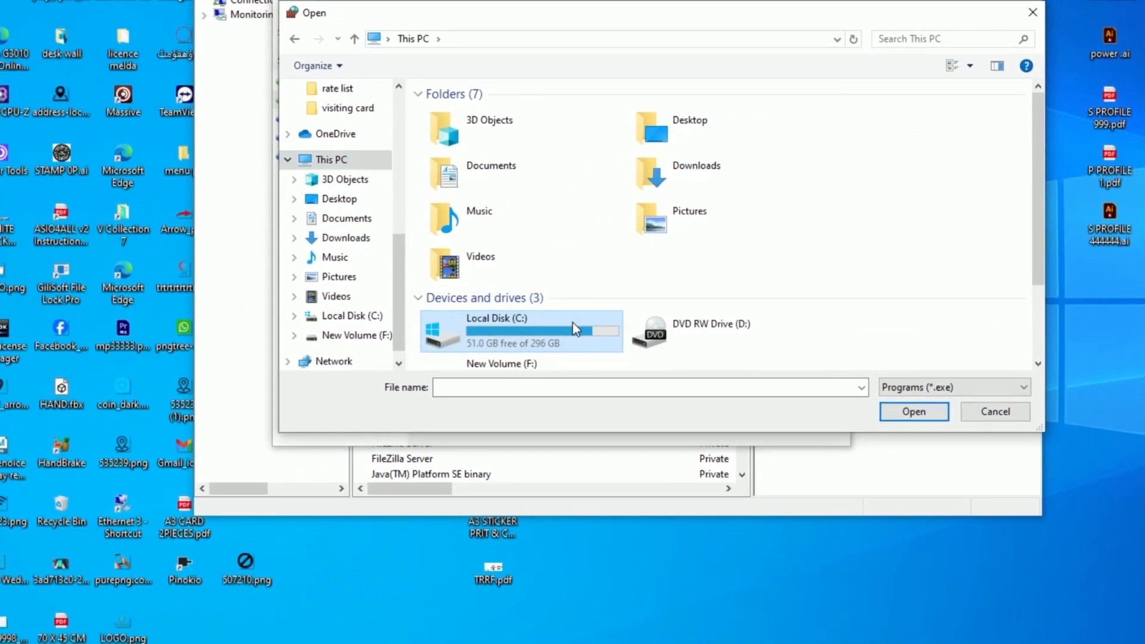
pyautogui.doubleClick(572, 323)
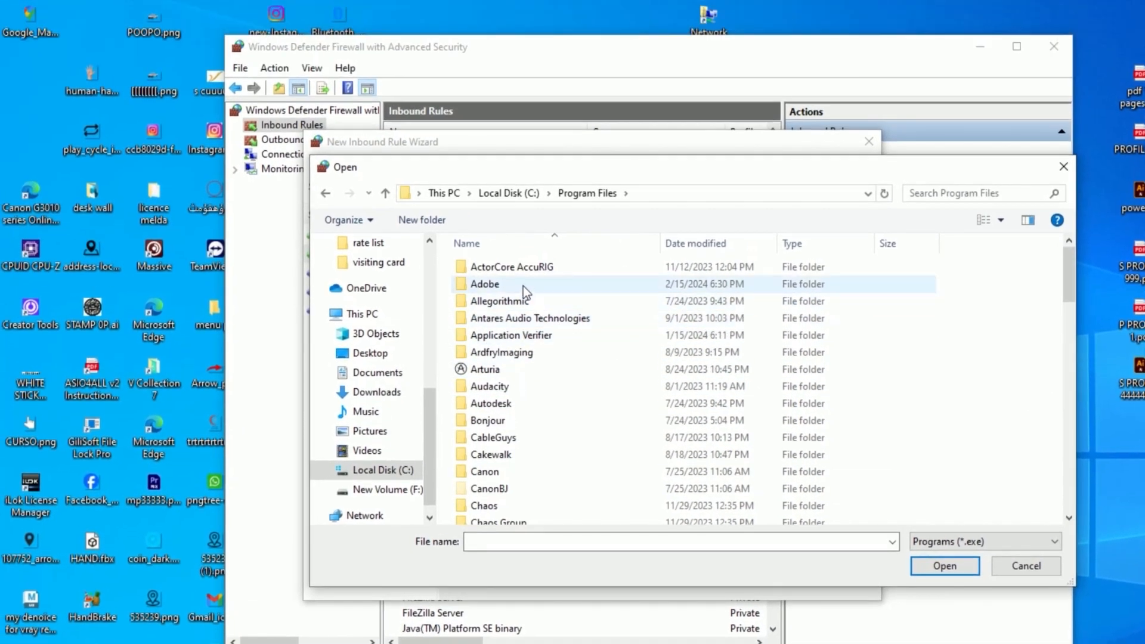
pyautogui.doubleClick(520, 212)
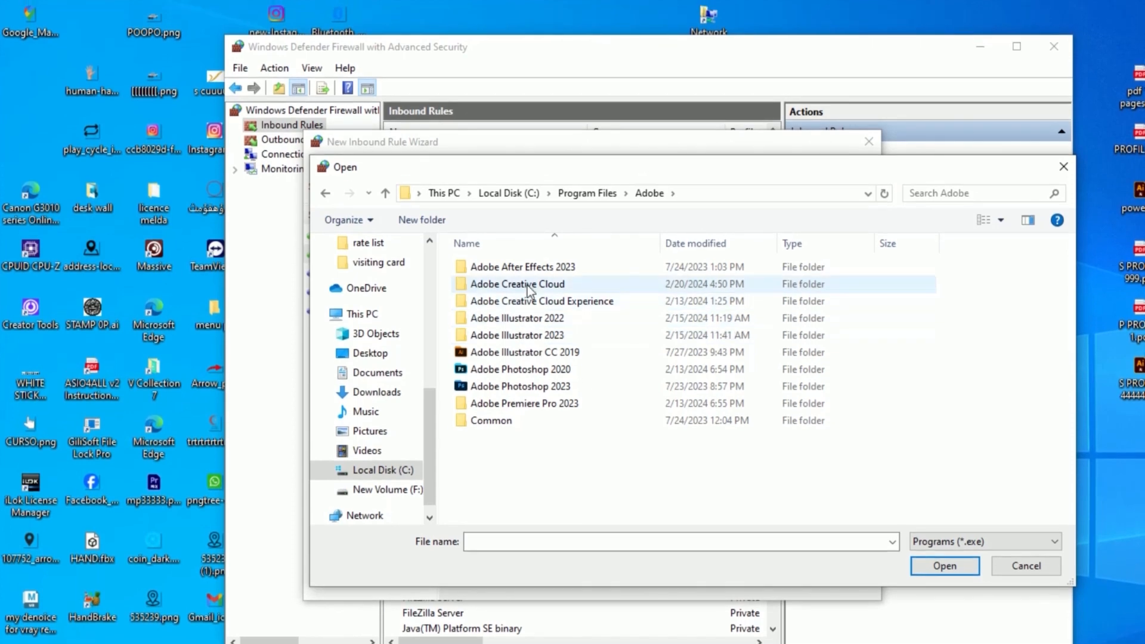
pyautogui.doubleClick(528, 285)
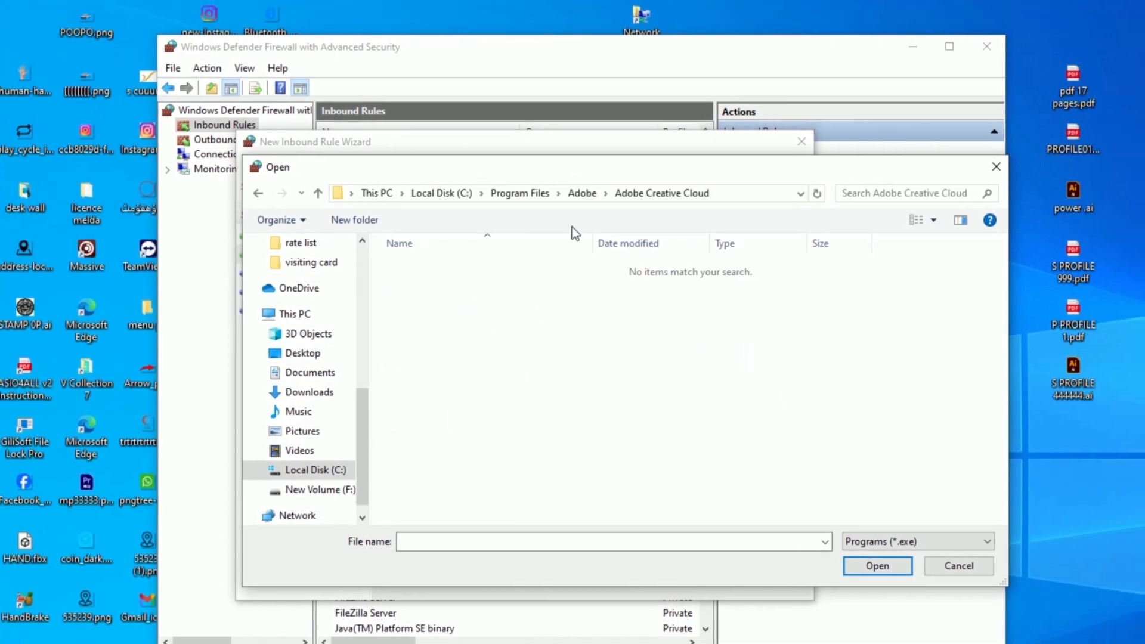
pyautogui.click(571, 197)
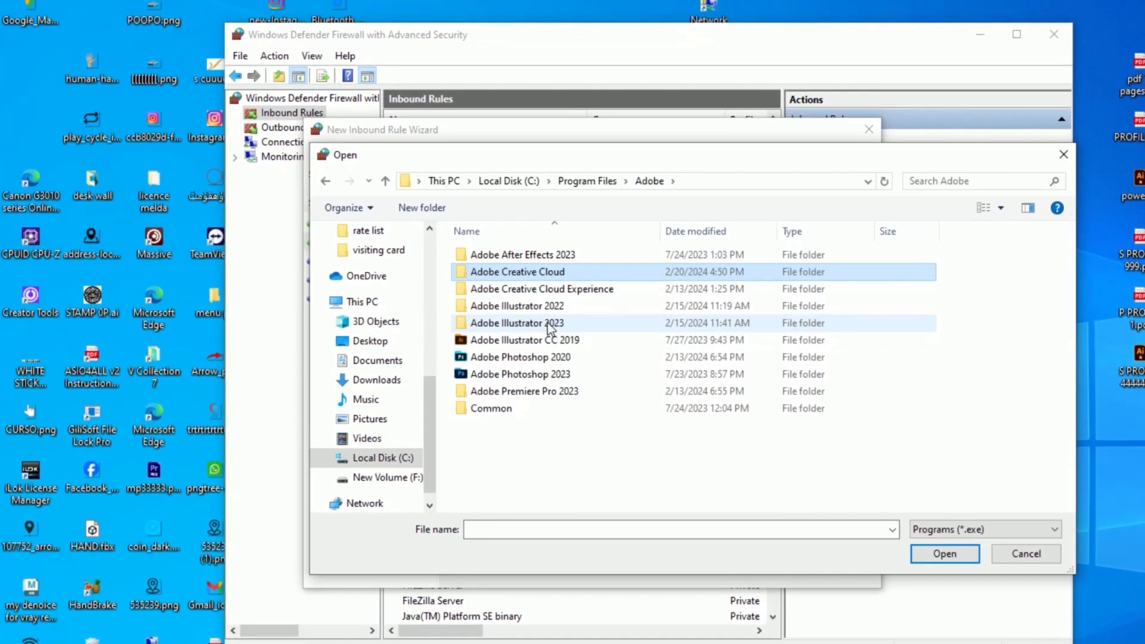
# Step: Set the Adobe Illustrator 2023 shortcut from the Adobe Illustrator 2023 folder as the inbound rule's program and proceed to the rule's action
pyautogui.doubleClick(548, 323)
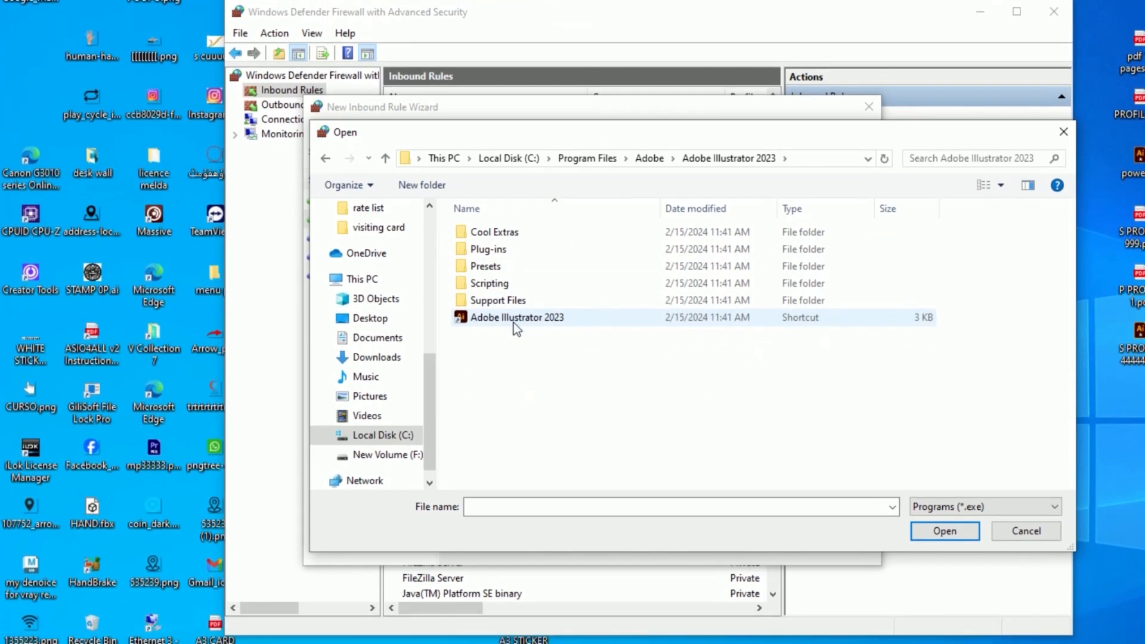
pyautogui.click(514, 322)
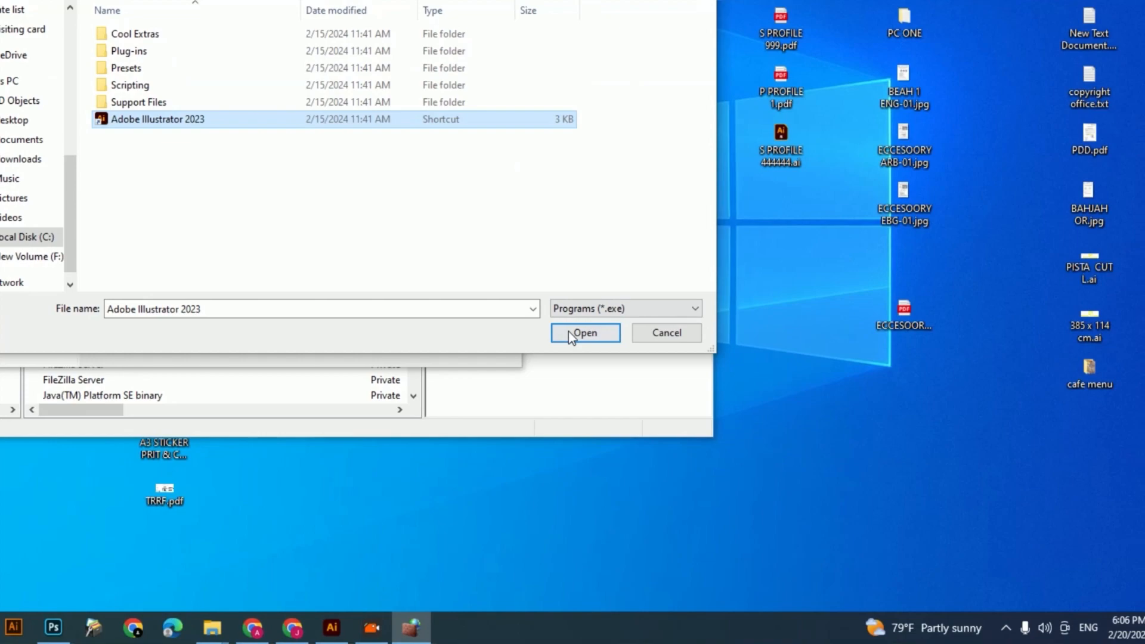
pyautogui.click(567, 331)
pyautogui.click(401, 343)
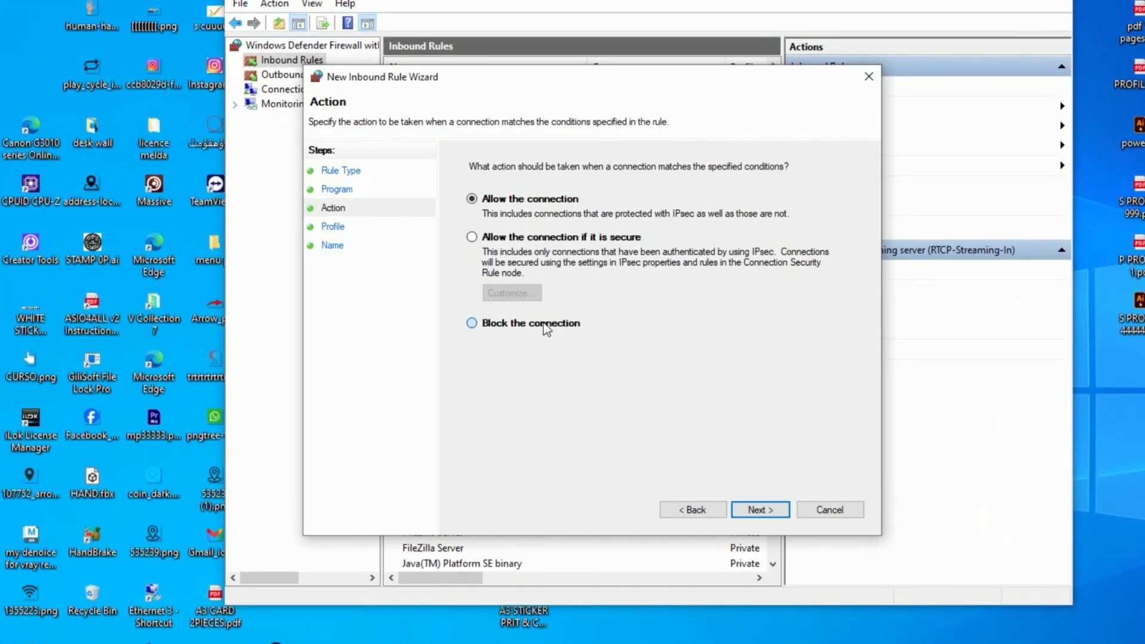
# Step: Block the connection for the Domain, Private and Public profiles, and create the inbound rule with the name ILLUS 23
pyautogui.click(423, 292)
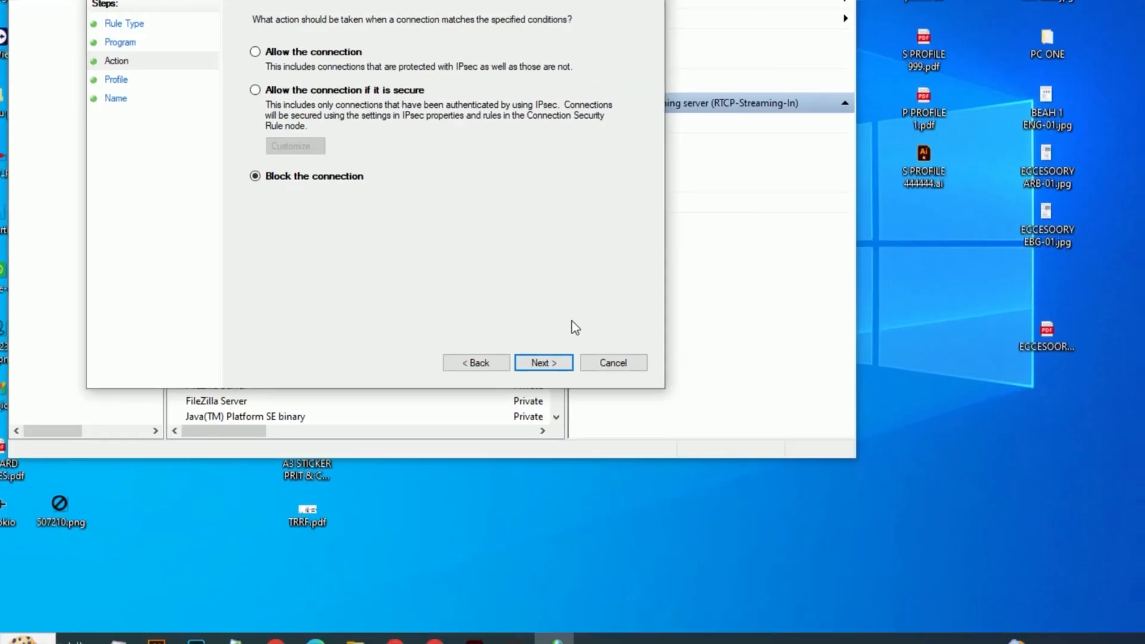
pyautogui.click(711, 478)
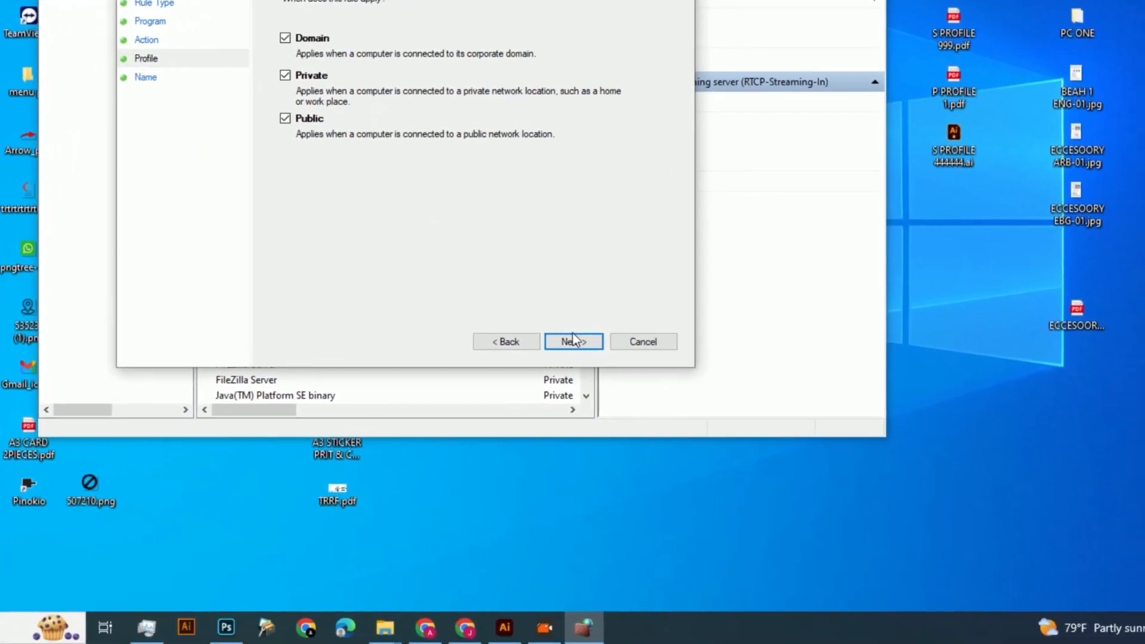
pyautogui.click(577, 540)
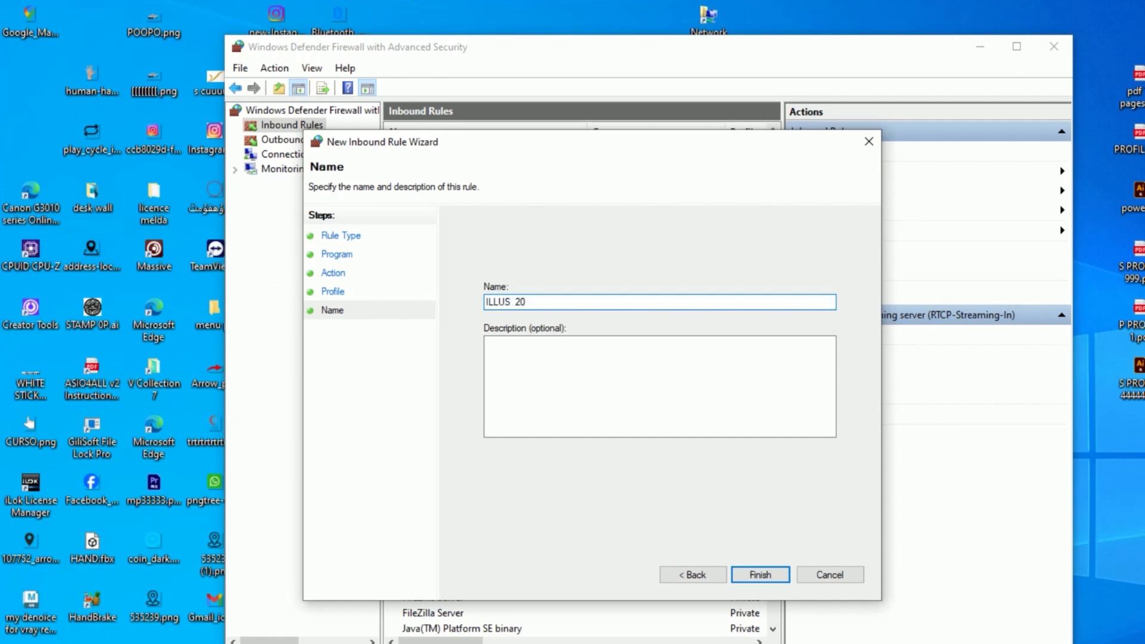
pyautogui.write('ILLUS  23')
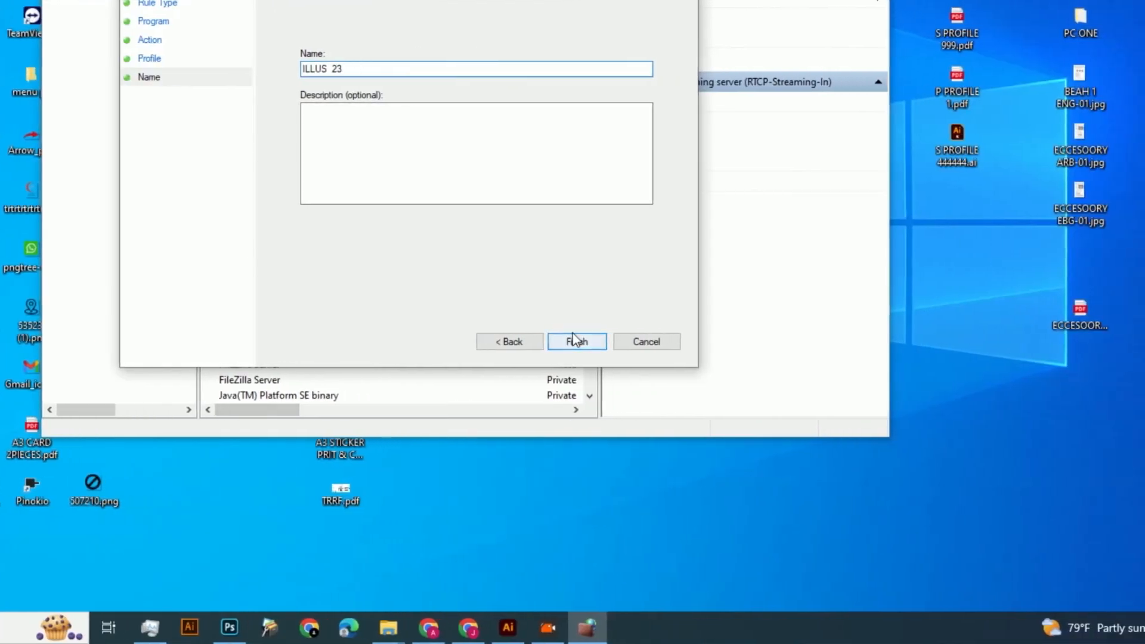
pyautogui.click(572, 335)
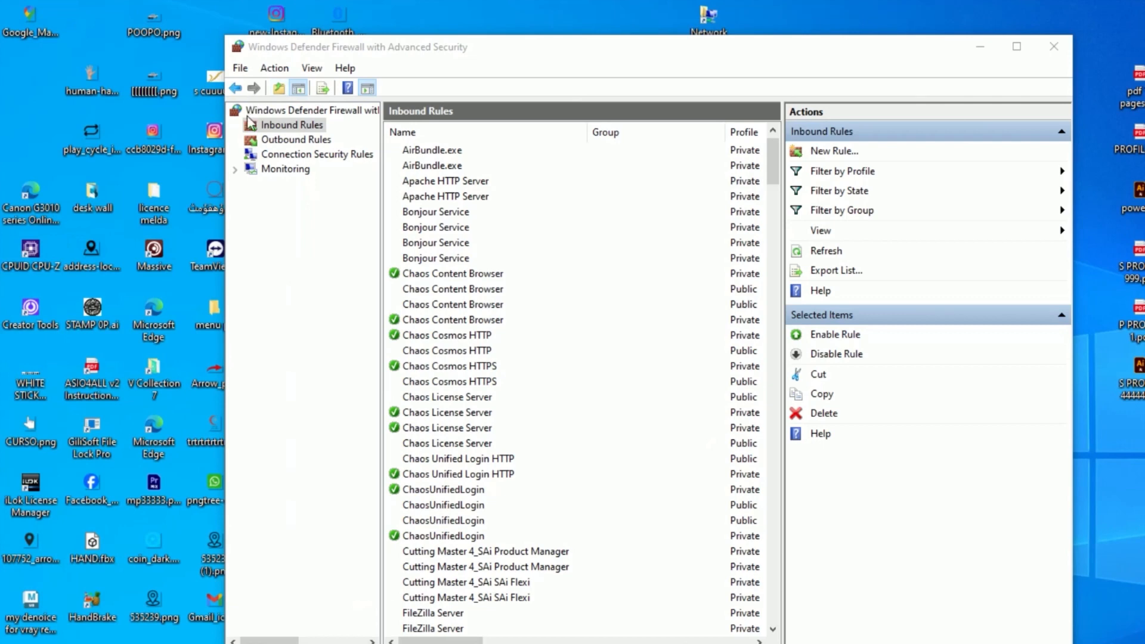
# Step: Start a new outbound rule of type Program and proceed to its program path settings
pyautogui.click(299, 140)
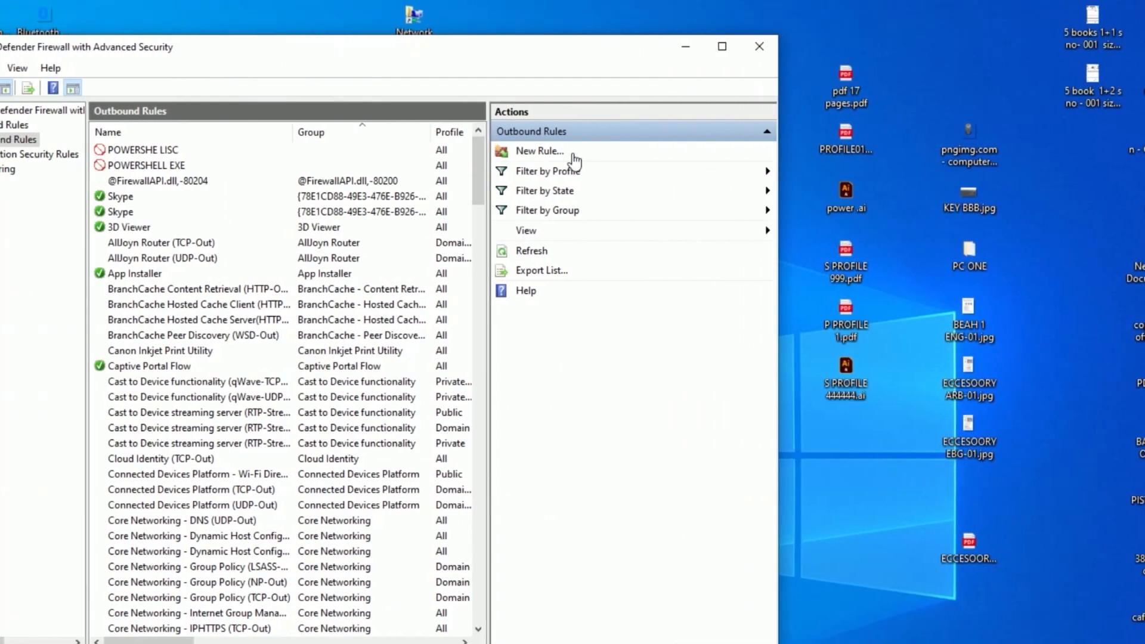
pyautogui.click(572, 152)
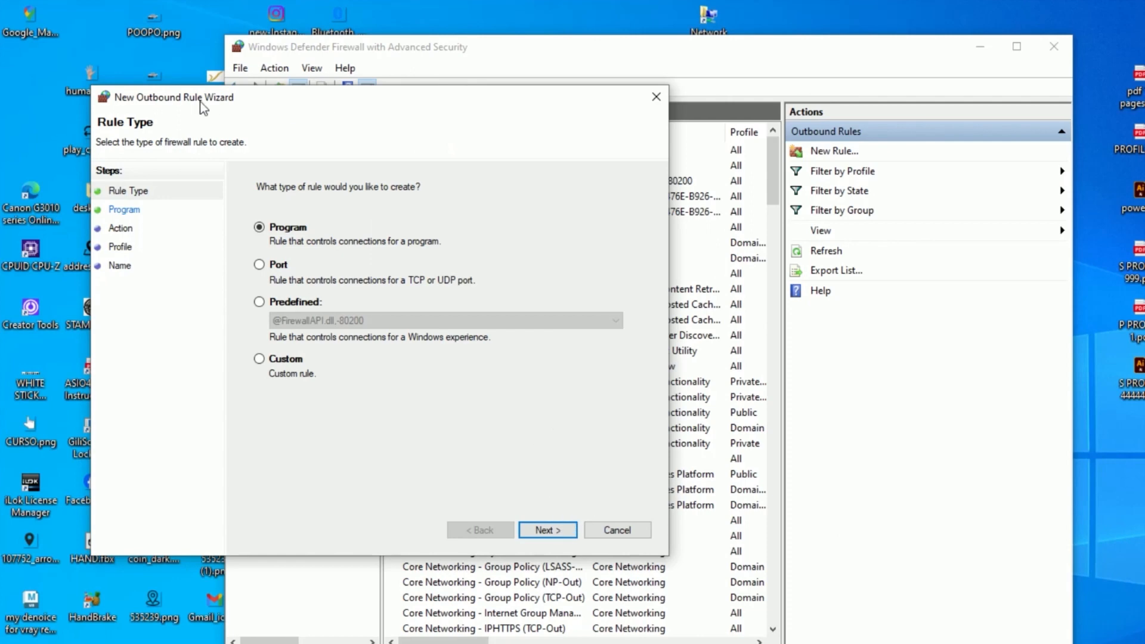
pyautogui.moveTo(201, 102); pyautogui.dragTo(388, 101)
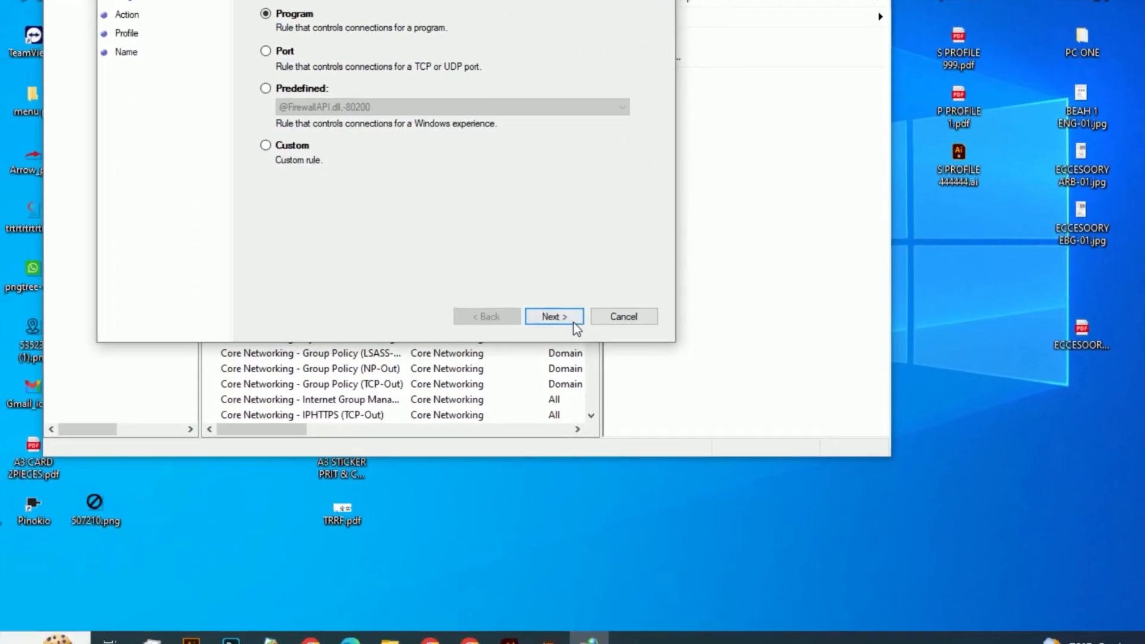
pyautogui.click(753, 532)
# Step: Set the Adobe Illustrator 2023 shortcut as the outbound rule's program path
pyautogui.click(611, 292)
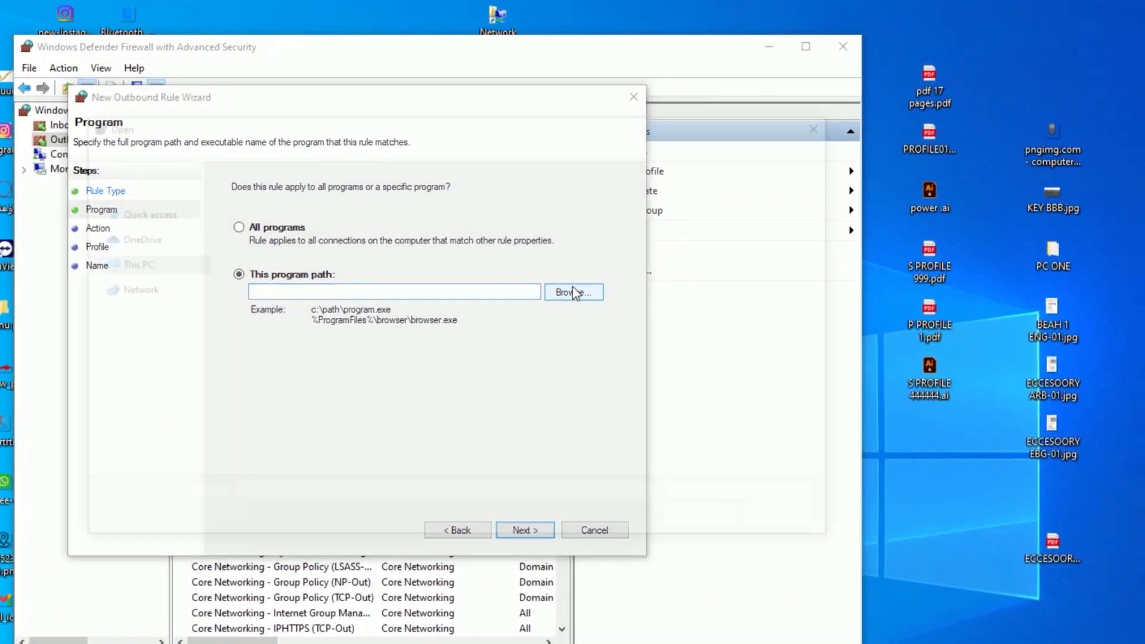
pyautogui.click(465, 308)
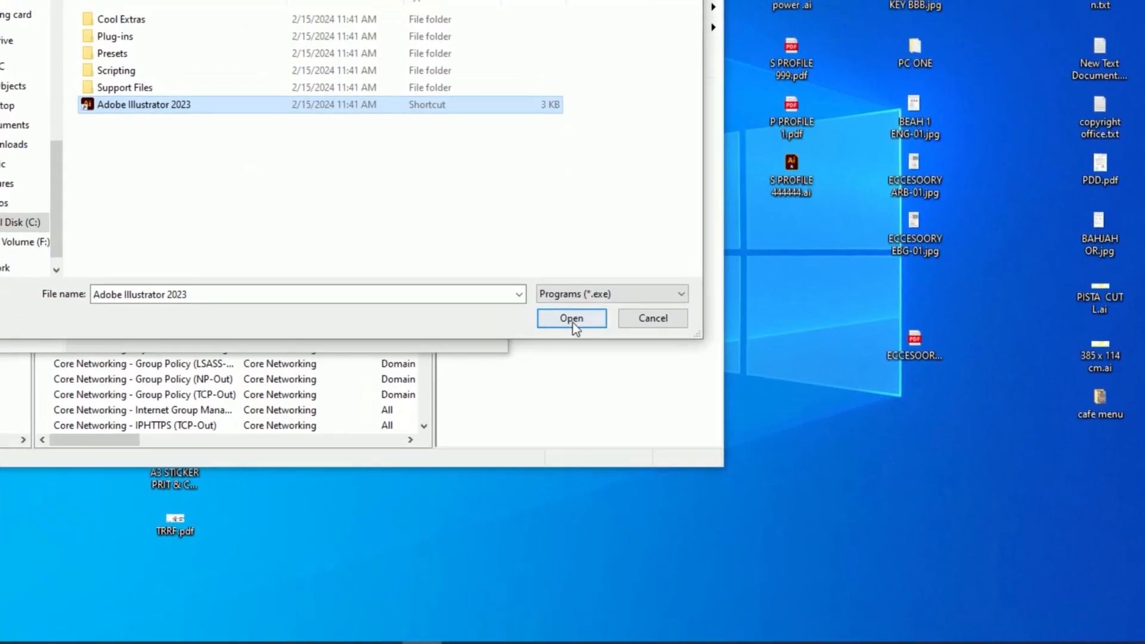
pyautogui.click(920, 521)
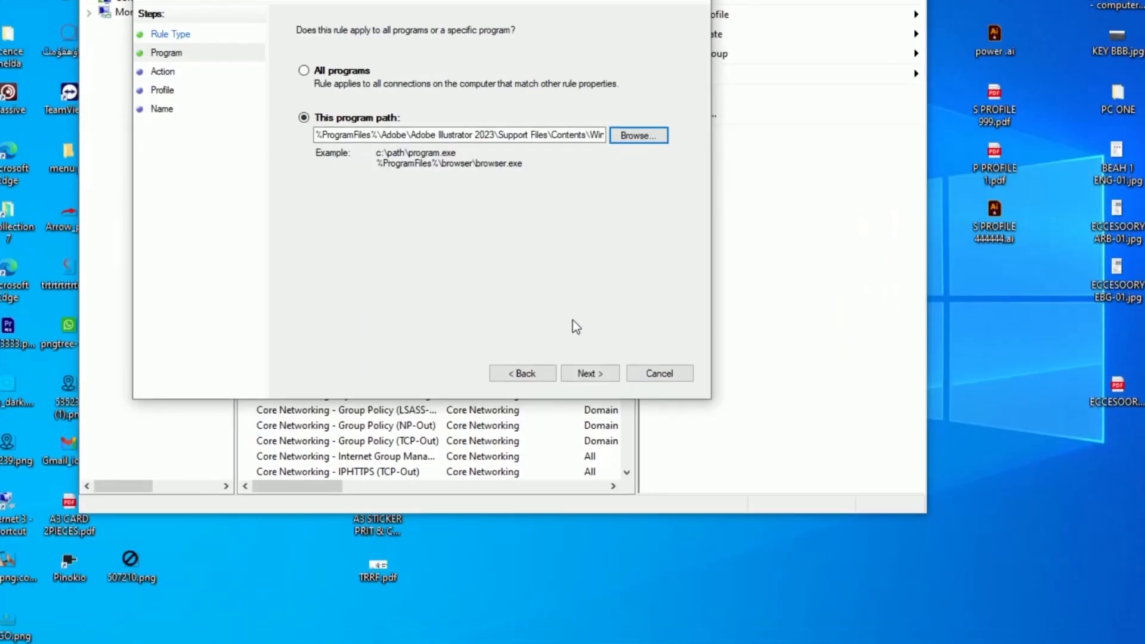
# Step: Block the connection for the Domain, Private and Public profiles, and create the outbound rule with the name ILLUS 23
pyautogui.click(574, 329)
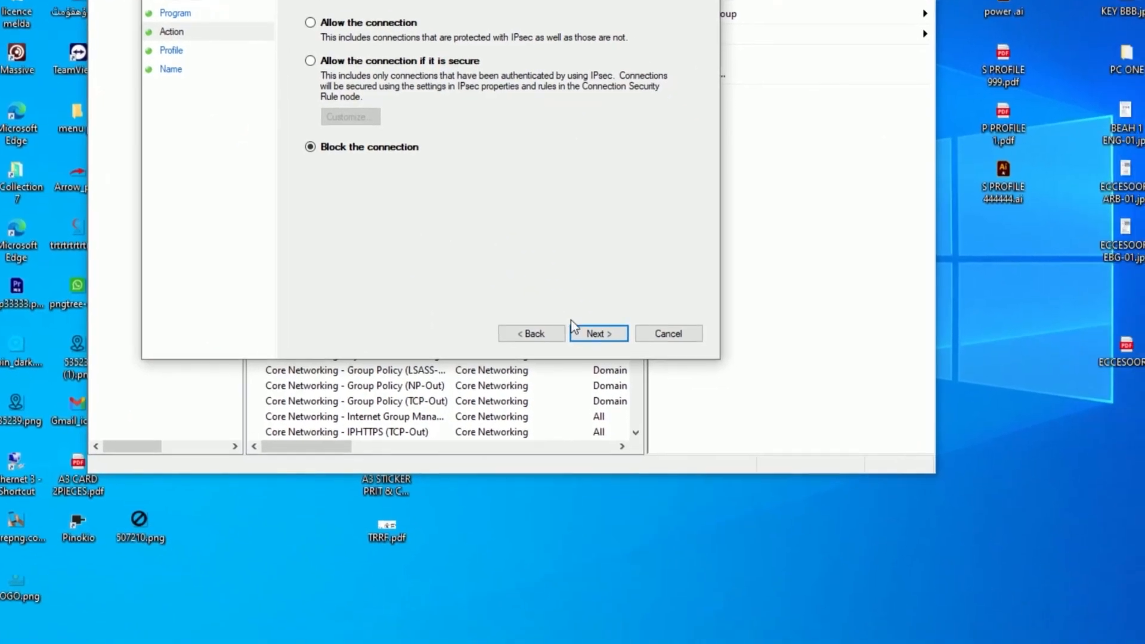
pyautogui.click(592, 334)
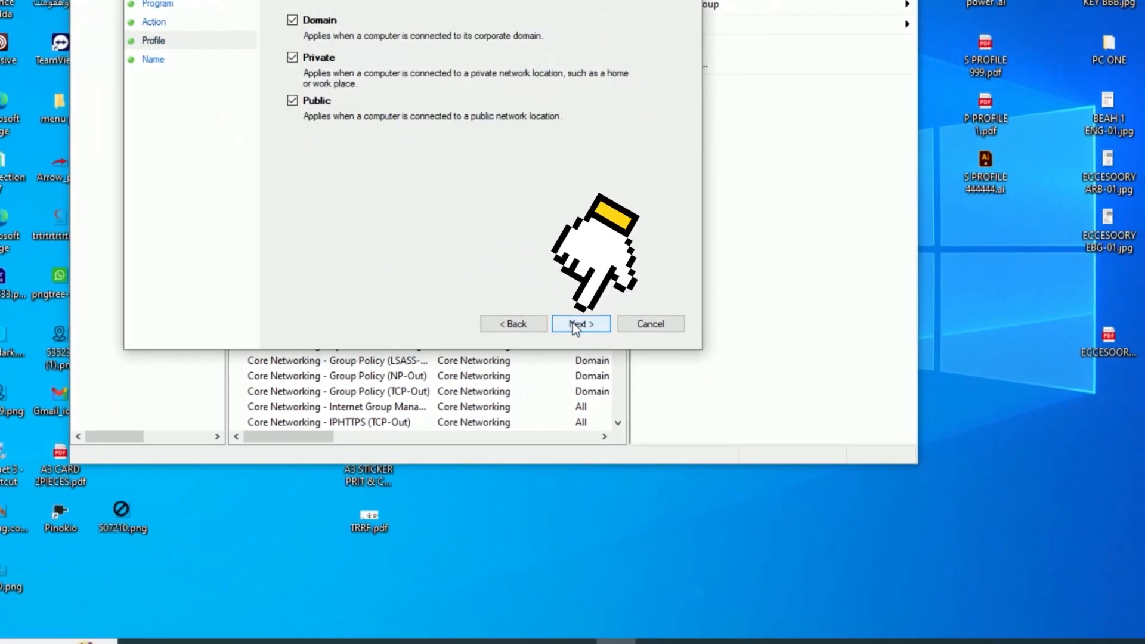
pyautogui.click(592, 334)
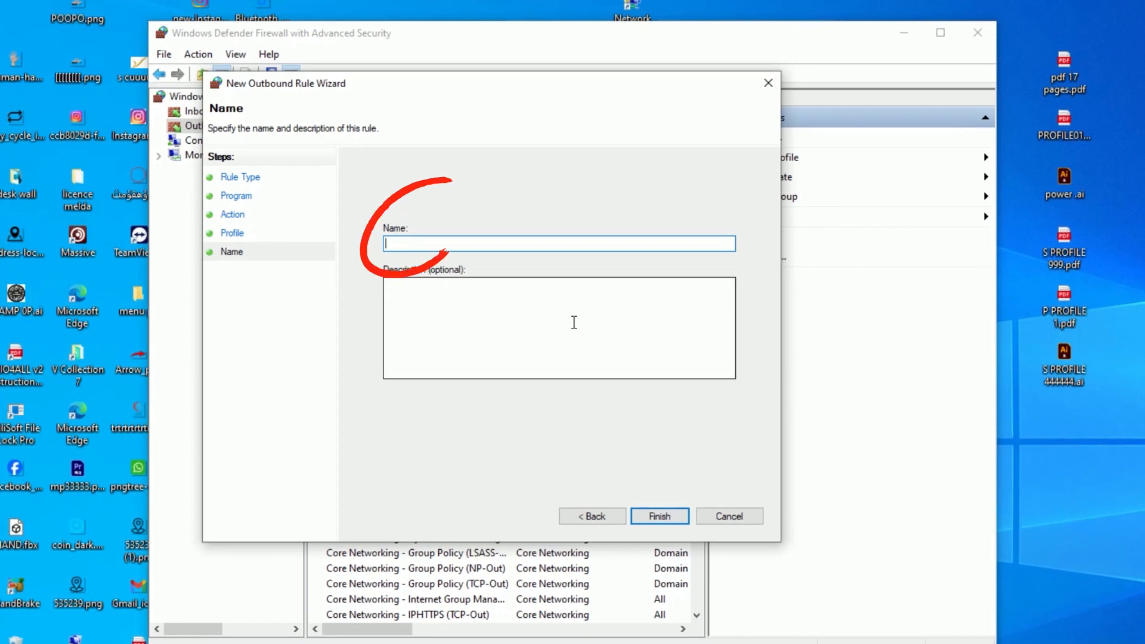
pyautogui.write('ILLUS 23')
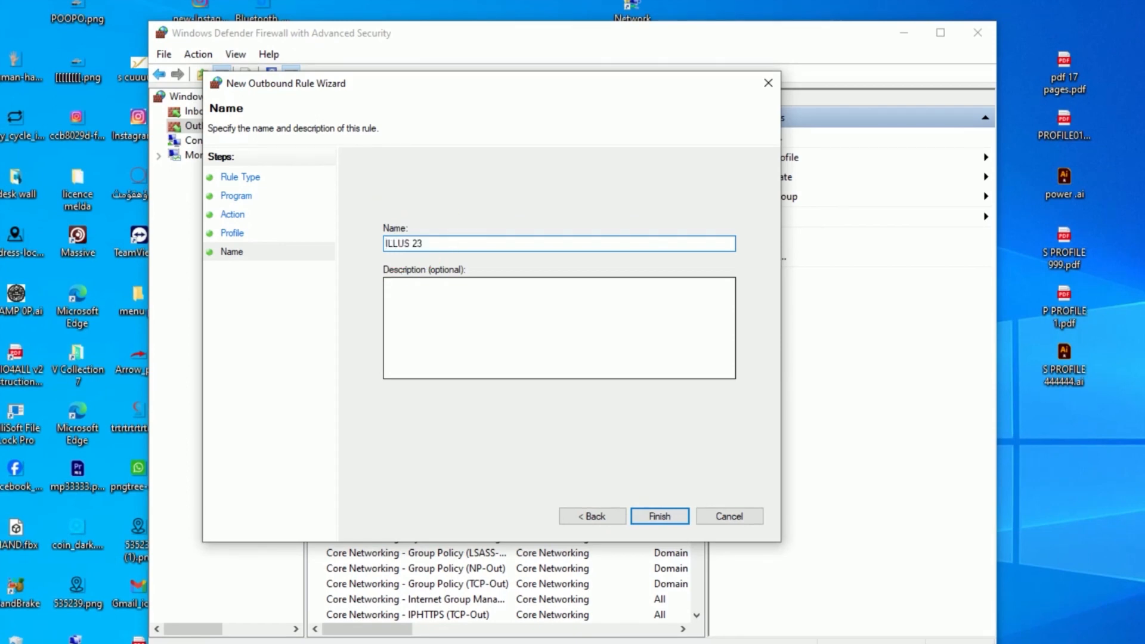
pyautogui.click(660, 516)
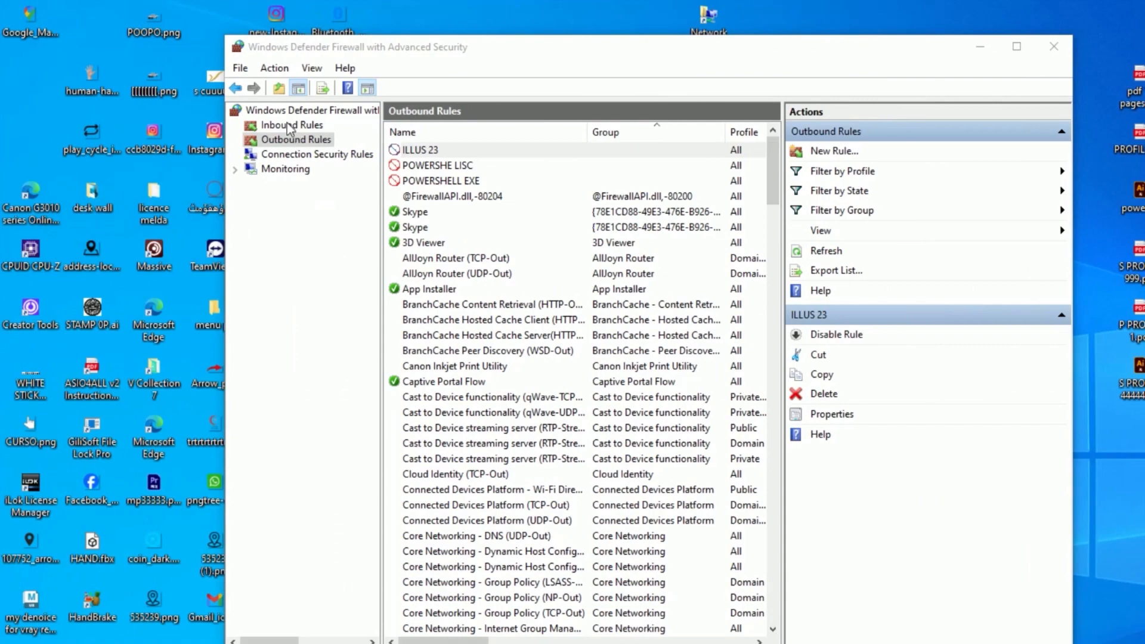
# Step: Start a new inbound rule of type Program and browse for its program path
pyautogui.click(288, 127)
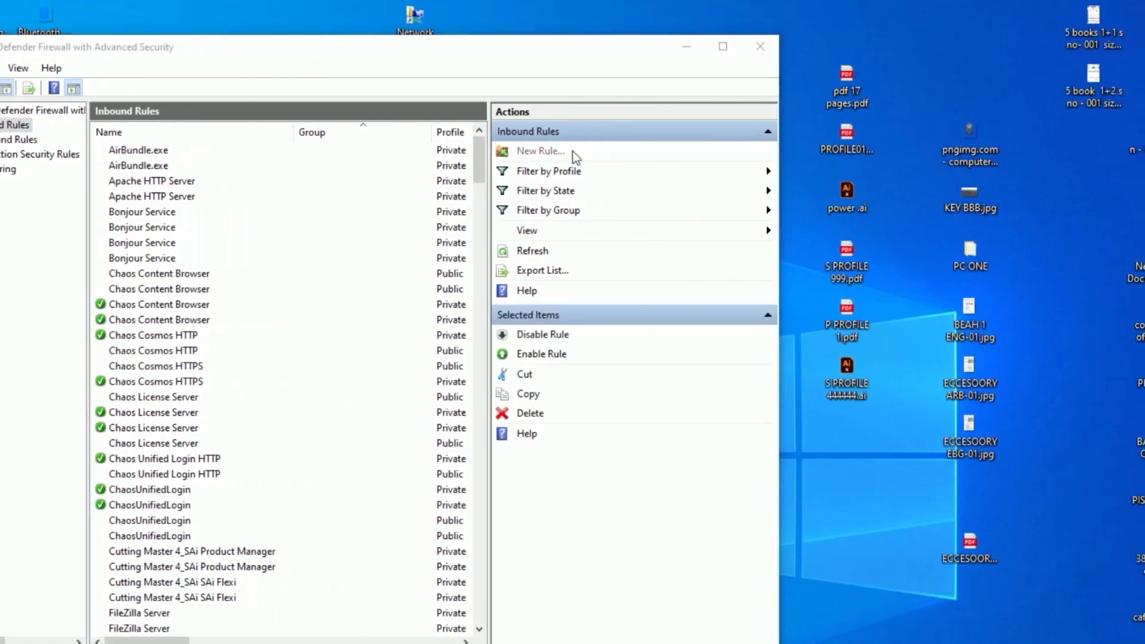
pyautogui.click(540, 151)
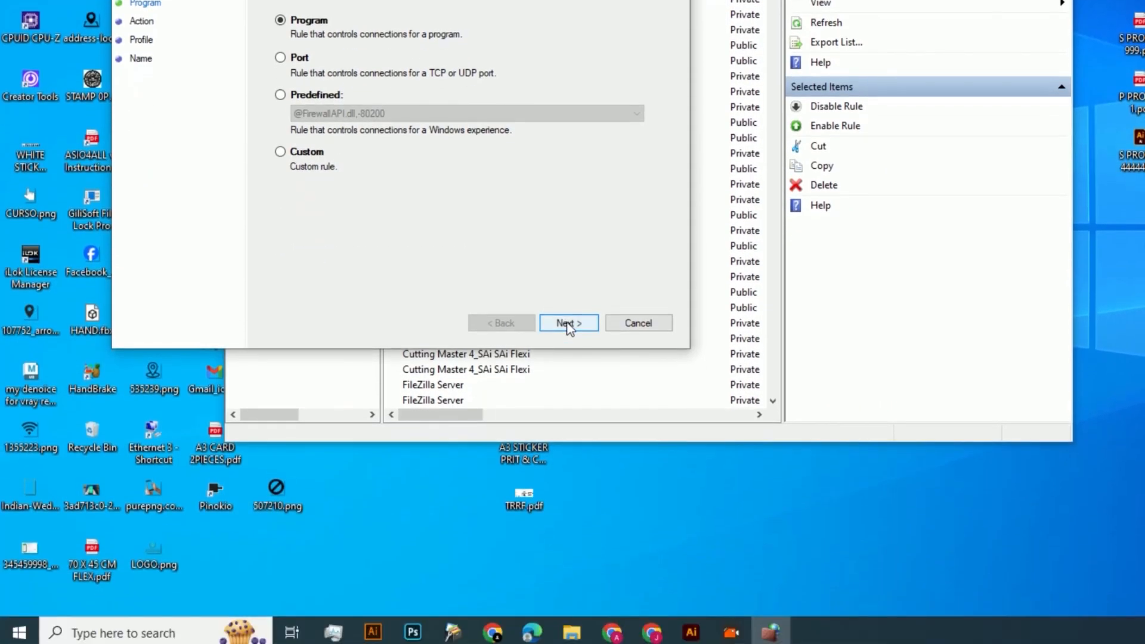
pyautogui.click(567, 323)
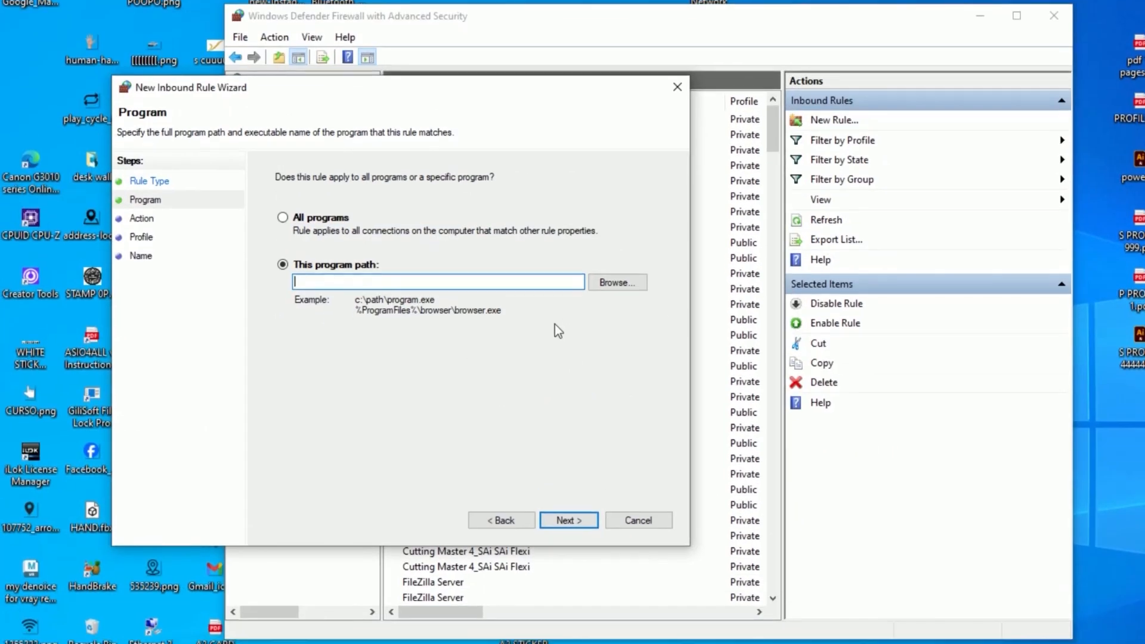
pyautogui.click(574, 313)
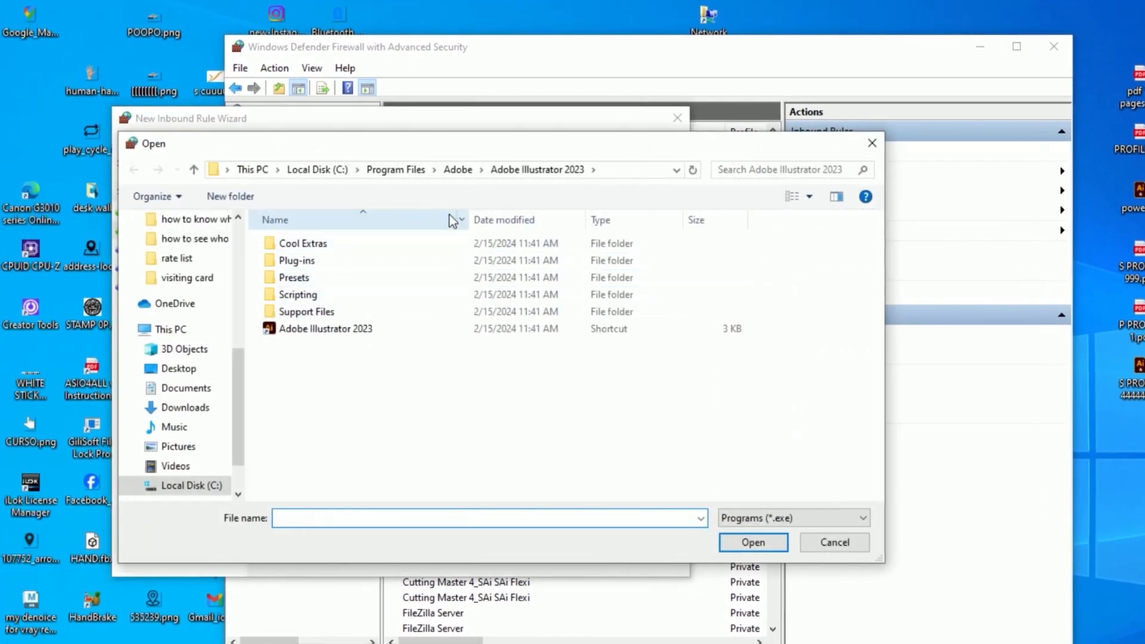
# Step: Examine the Cool Extras subfolders of Adobe Illustrator 2023, down to Blank Templates, for executable files
pyautogui.click(448, 170)
pyautogui.doubleClick(372, 311)
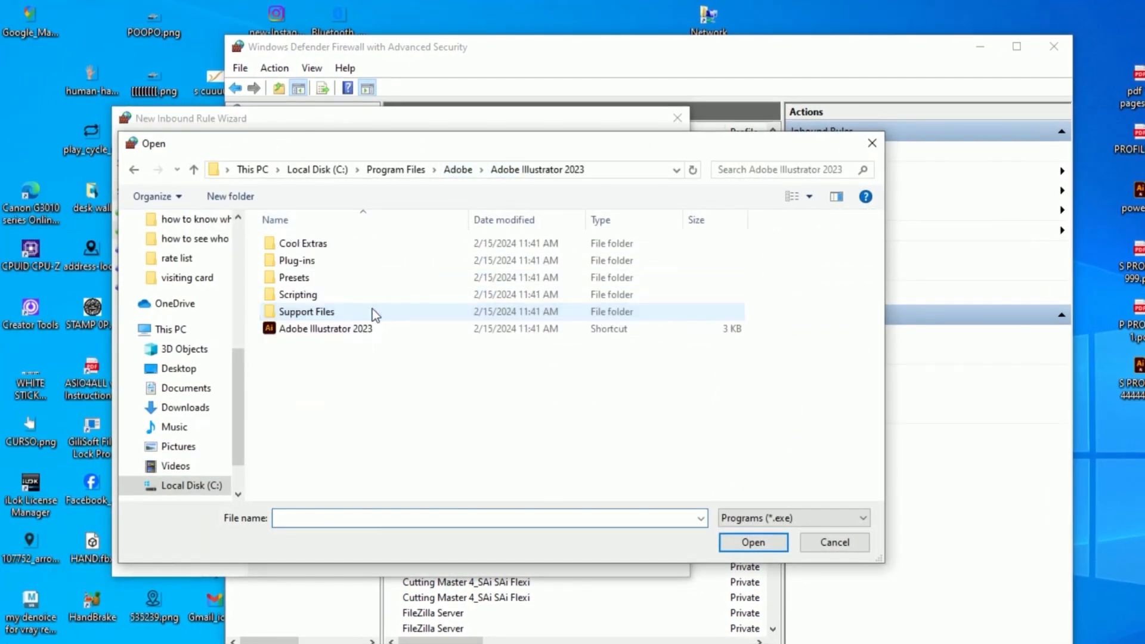
pyautogui.doubleClick(322, 244)
pyautogui.doubleClick(321, 244)
pyautogui.click(368, 243)
pyautogui.doubleClick(368, 243)
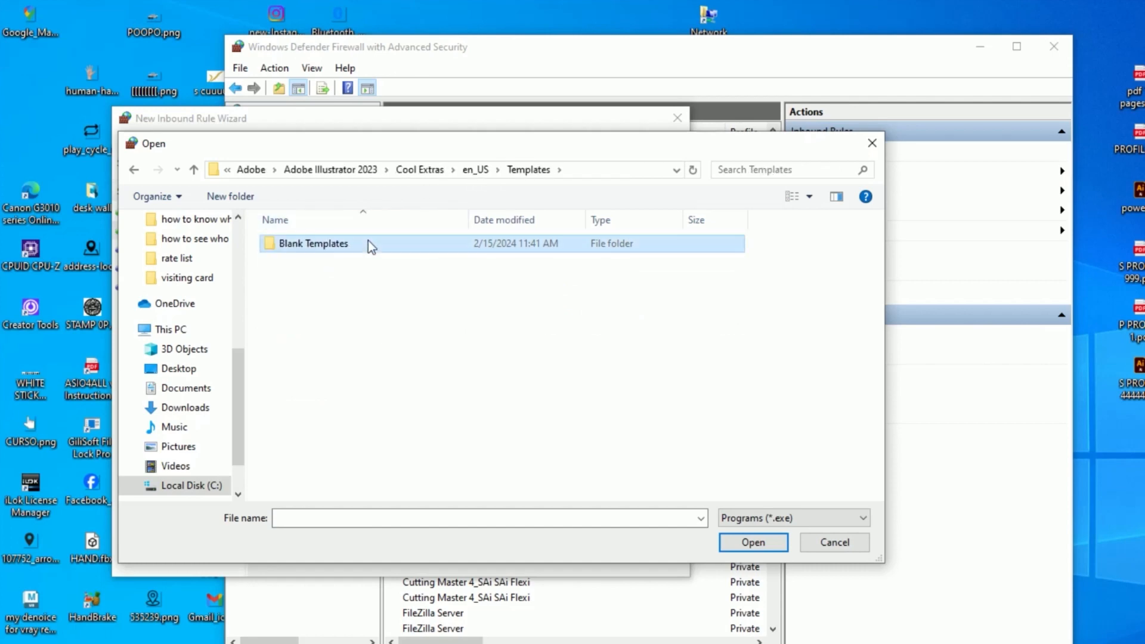
pyautogui.doubleClick(367, 242)
pyautogui.click(283, 169)
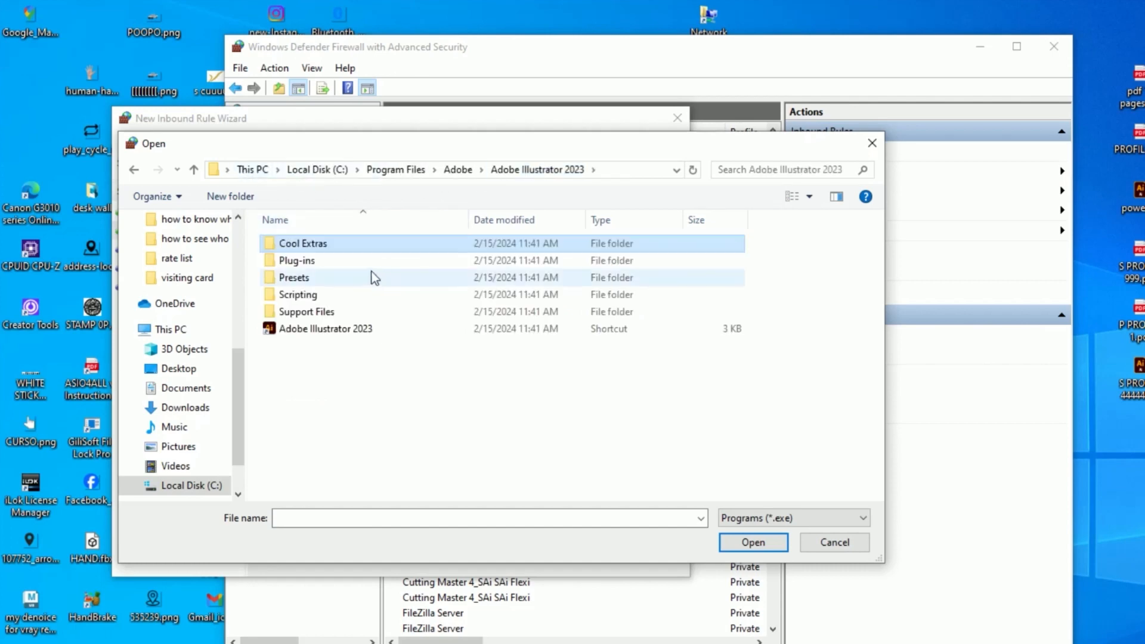
# Step: Examine the Plug-ins and Presets subfolders of Adobe Illustrator 2023 for executable files
pyautogui.doubleClick(353, 260)
pyautogui.doubleClick(343, 248)
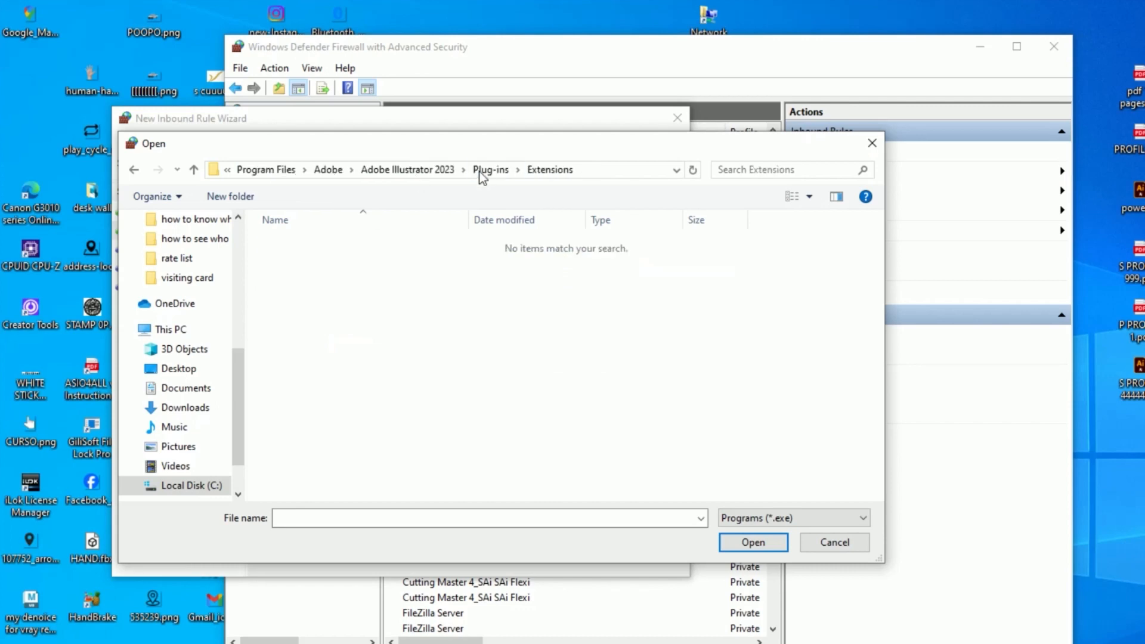
pyautogui.click(488, 170)
pyautogui.doubleClick(346, 260)
pyautogui.click(488, 173)
pyautogui.doubleClick(359, 278)
pyautogui.click(492, 172)
pyautogui.doubleClick(328, 295)
pyautogui.click(488, 170)
pyautogui.doubleClick(327, 313)
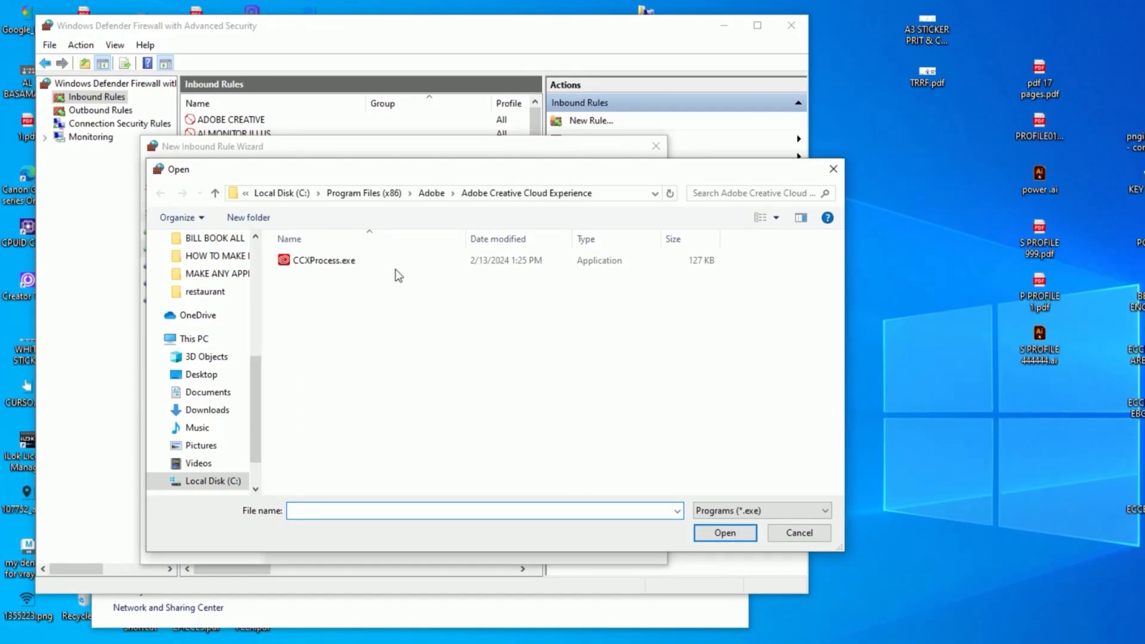
# Step: Open the Adobe Illustrator 2023 folder under Program Files and search it for EXE
pyautogui.click(364, 193)
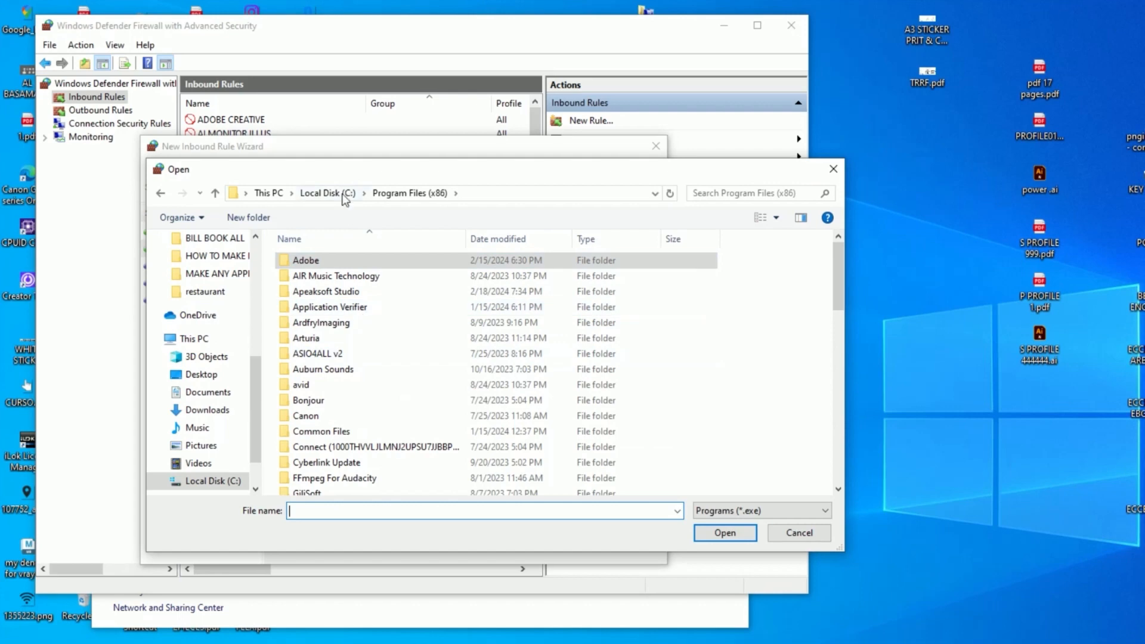
pyautogui.click(327, 193)
pyautogui.doubleClick(348, 277)
pyautogui.doubleClick(351, 166)
pyautogui.doubleClick(387, 190)
pyautogui.click(726, 84)
pyautogui.write('EXE')
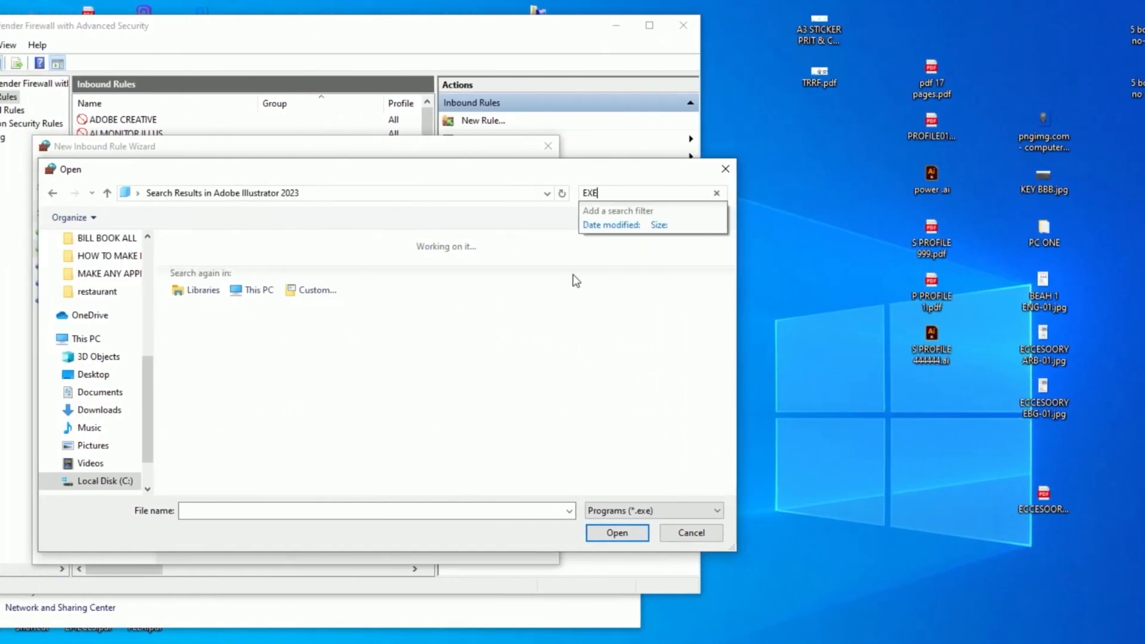
pyautogui.scroll(-2, 495, 315)
pyautogui.scroll(2, 493, 316)
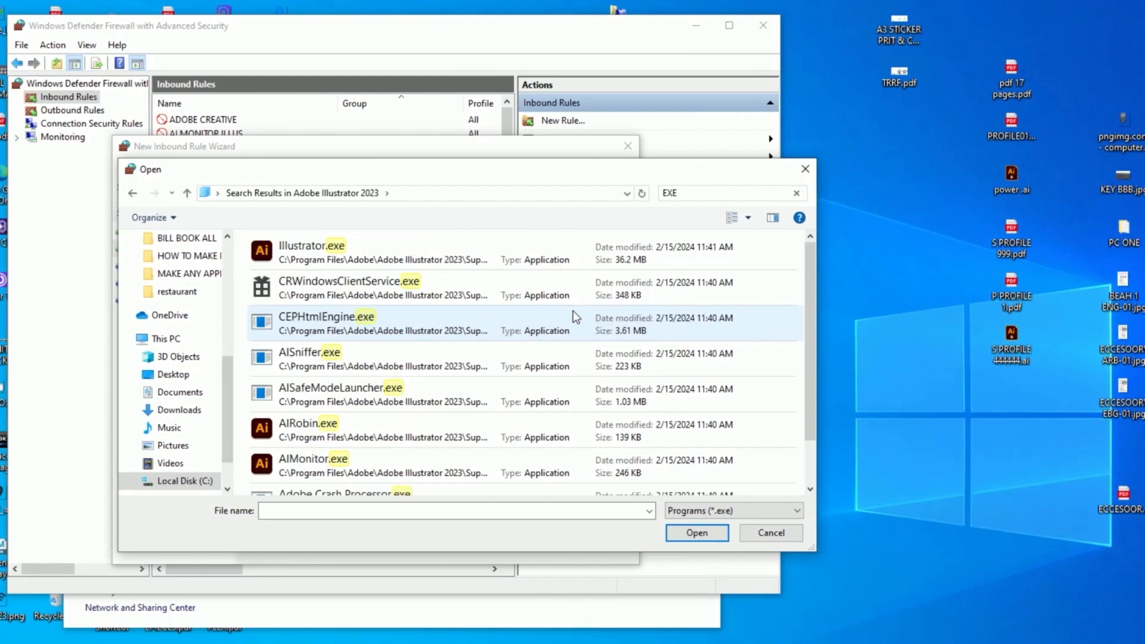
# Step: Set AIMonitor.exe from the search results as the inbound rule's program path
pyautogui.click(385, 294)
pyautogui.click(501, 432)
pyautogui.scroll(-1, 495, 357)
pyautogui.click(501, 466)
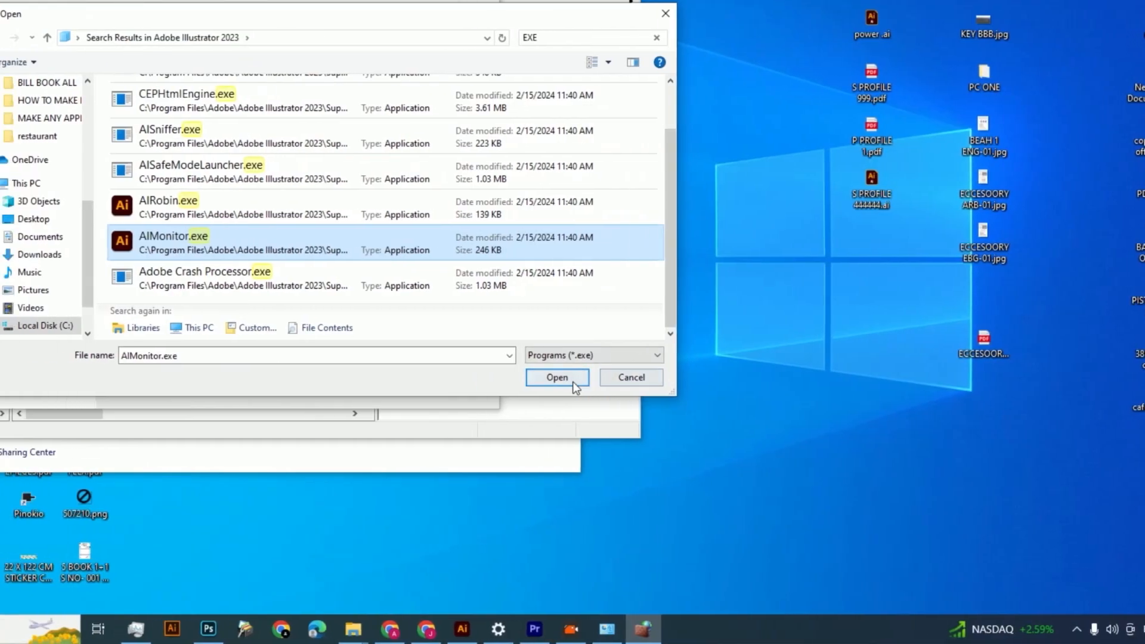
pyautogui.click(725, 533)
# Step: Proceed through the action and profile settings of the AIMonitor.exe inbound rule and enter UI in its name
pyautogui.click(561, 385)
pyautogui.click(561, 385)
pyautogui.click(562, 386)
pyautogui.click(550, 389)
pyautogui.click(659, 347)
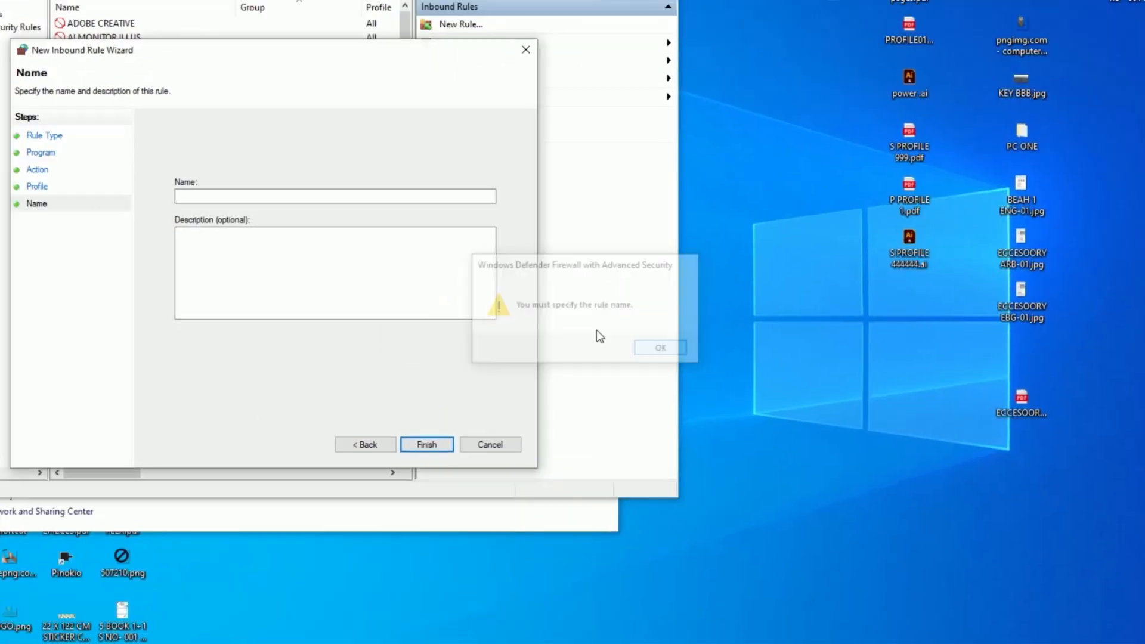
pyautogui.write('UI')
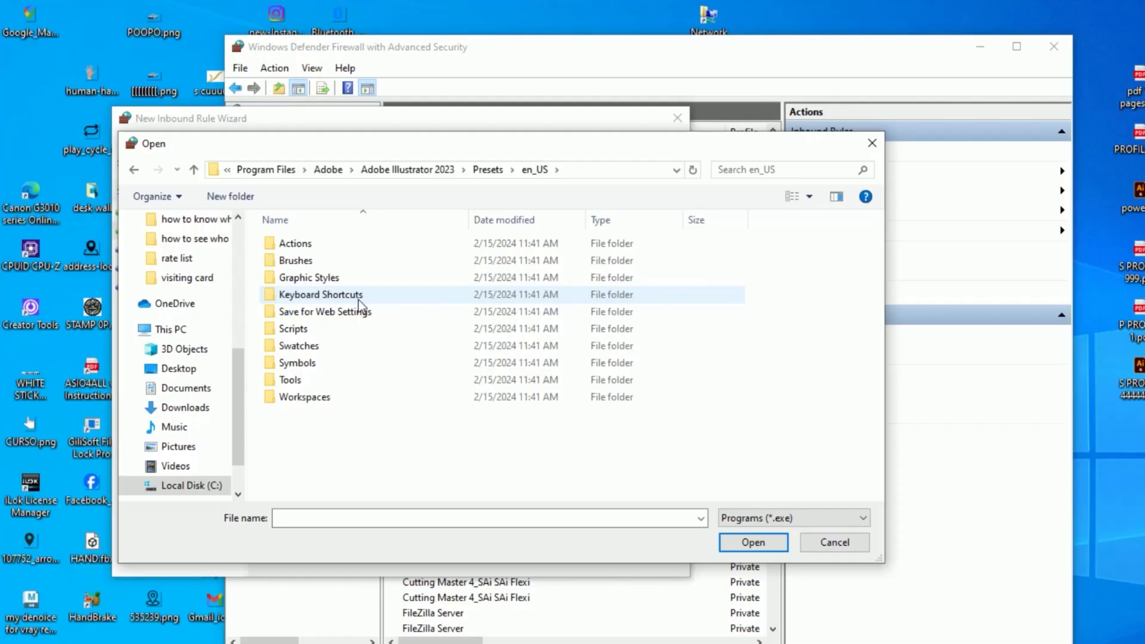
# Step: Examine the Keyboard Shortcuts and Scripts folders inside the Illustrator Presets en_US folder for executable files
pyautogui.doubleClick(359, 300)
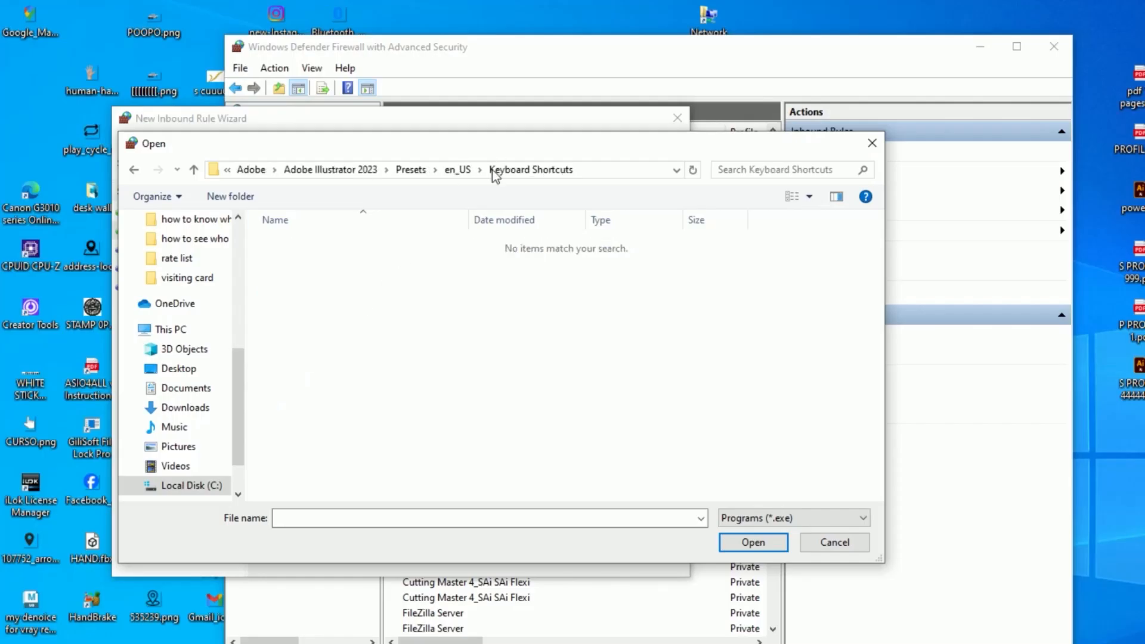
pyautogui.click(472, 169)
pyautogui.doubleClick(327, 329)
pyautogui.click(552, 170)
pyautogui.click(363, 364)
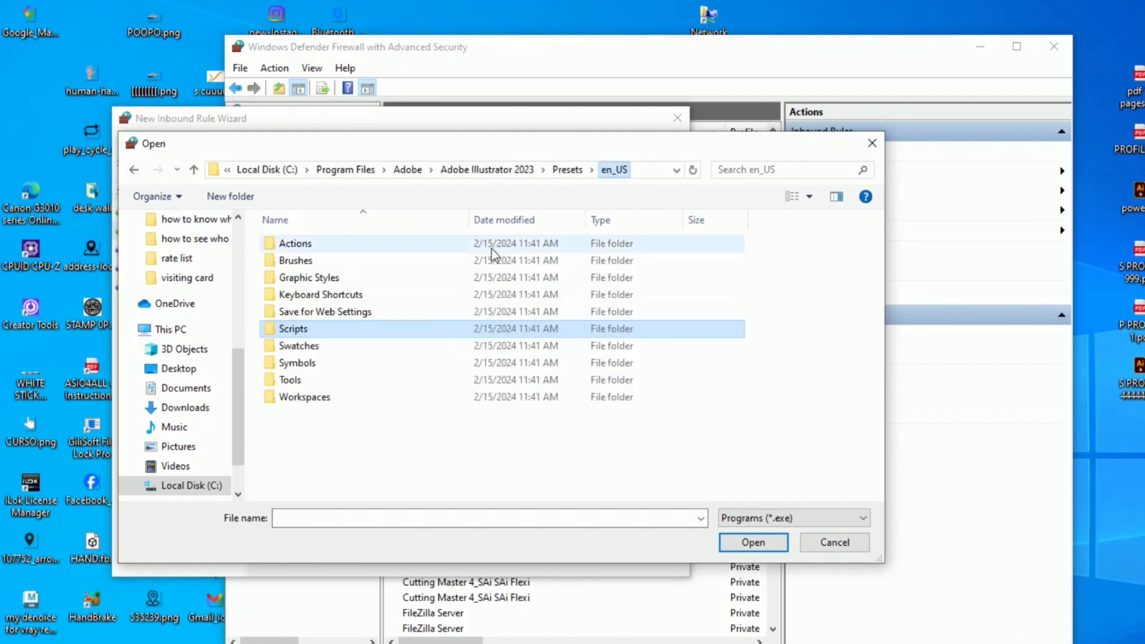
pyautogui.doubleClick(363, 325)
pyautogui.click(534, 171)
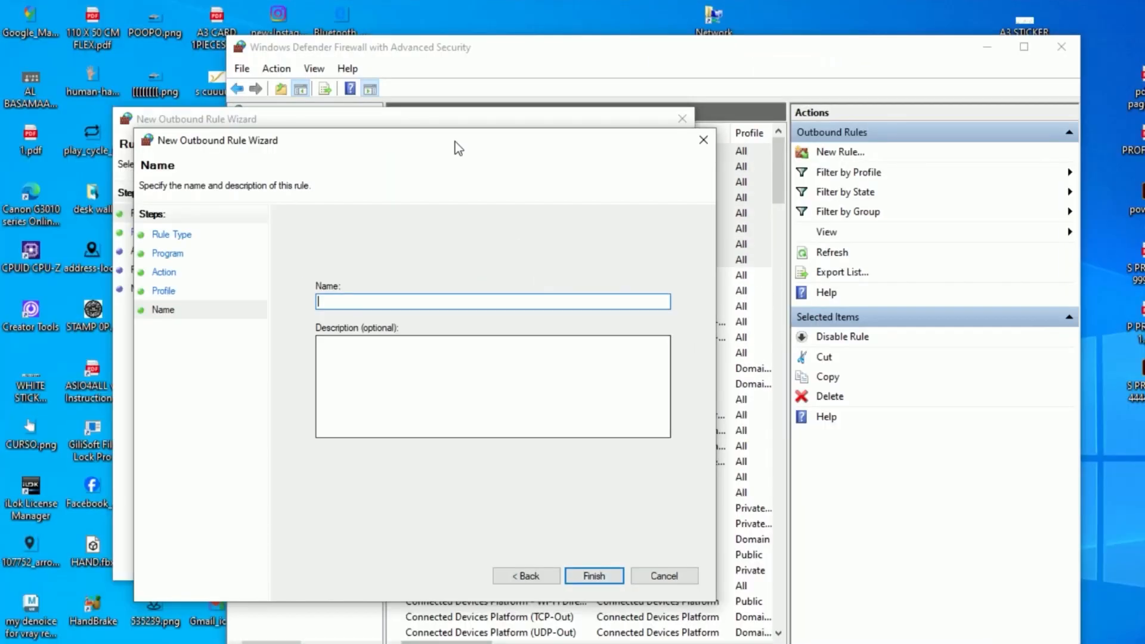
# Step: Create blocking outbound rules for further Illustrator executables, entering the names ILLUS AI SNN, CR and ILL
pyautogui.write('ILLUS AI SNN')
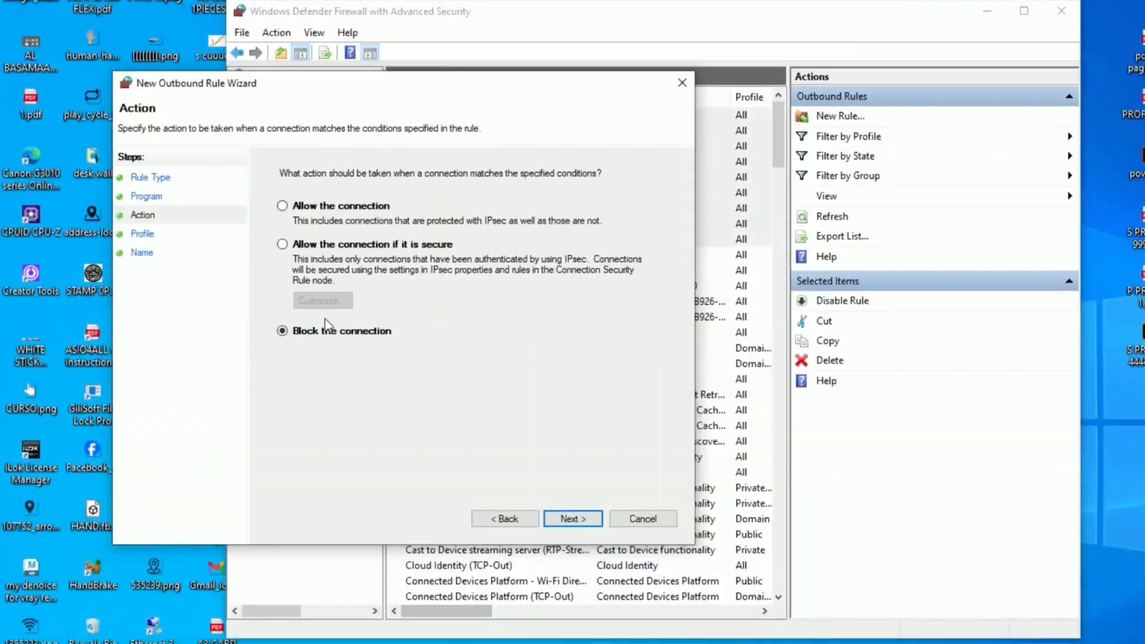
pyautogui.click(578, 517)
pyautogui.click(578, 333)
pyautogui.click(532, 463)
pyautogui.click(577, 323)
pyautogui.write('CR')
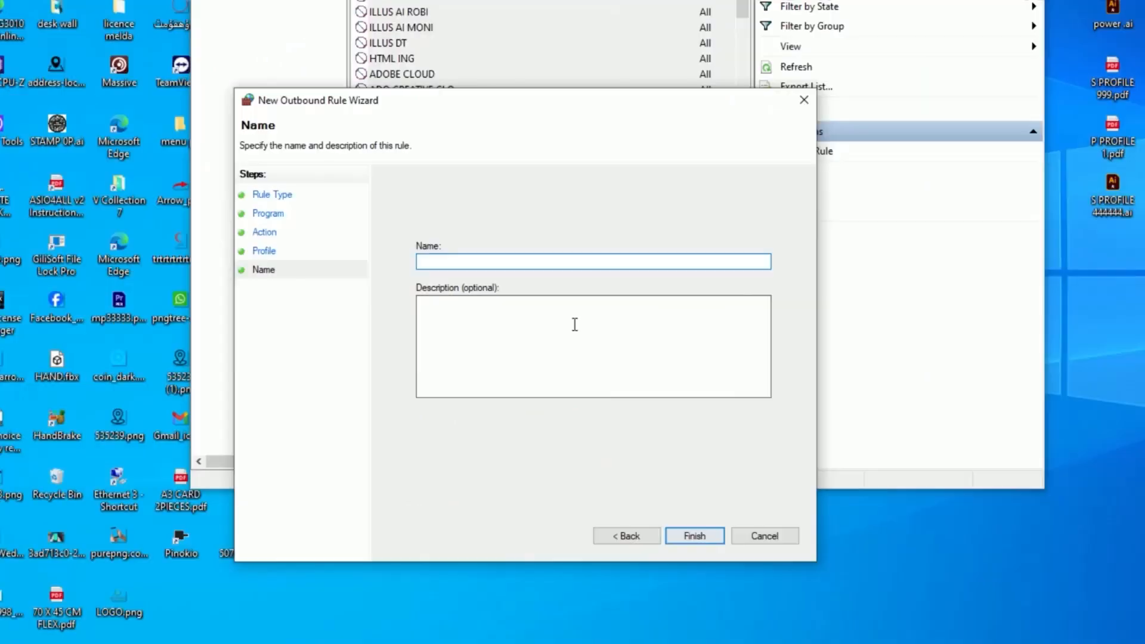
pyautogui.write('ILL')
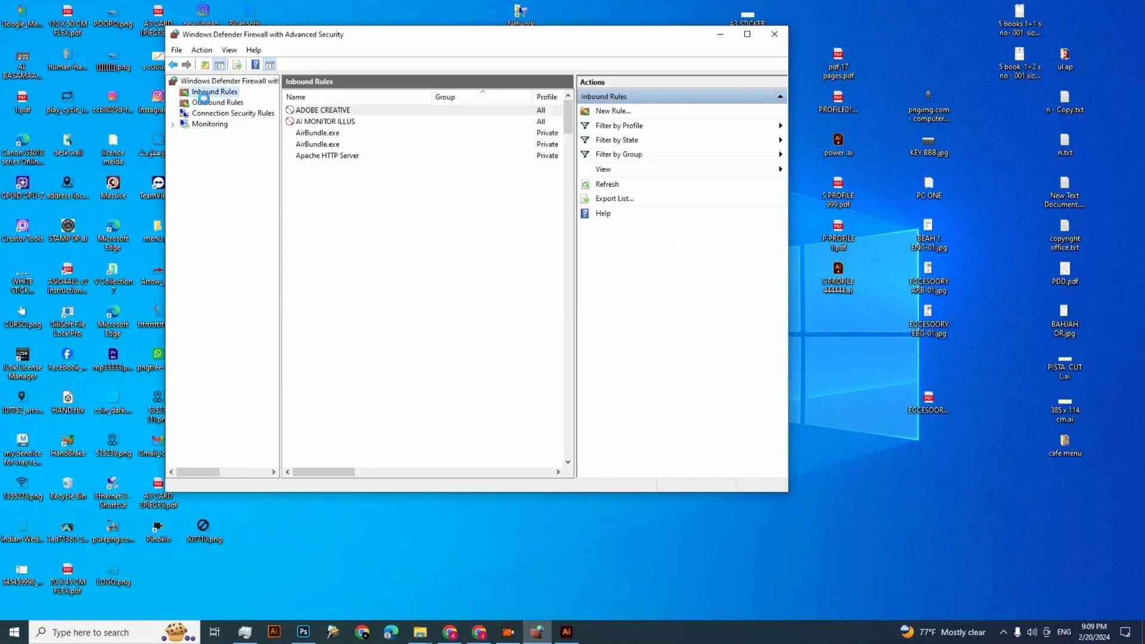
# Step: Start another inbound rule of type Program from the Inbound Rules list and browse for its program path
pyautogui.click(602, 99)
pyautogui.click(468, 122)
pyautogui.click(462, 111)
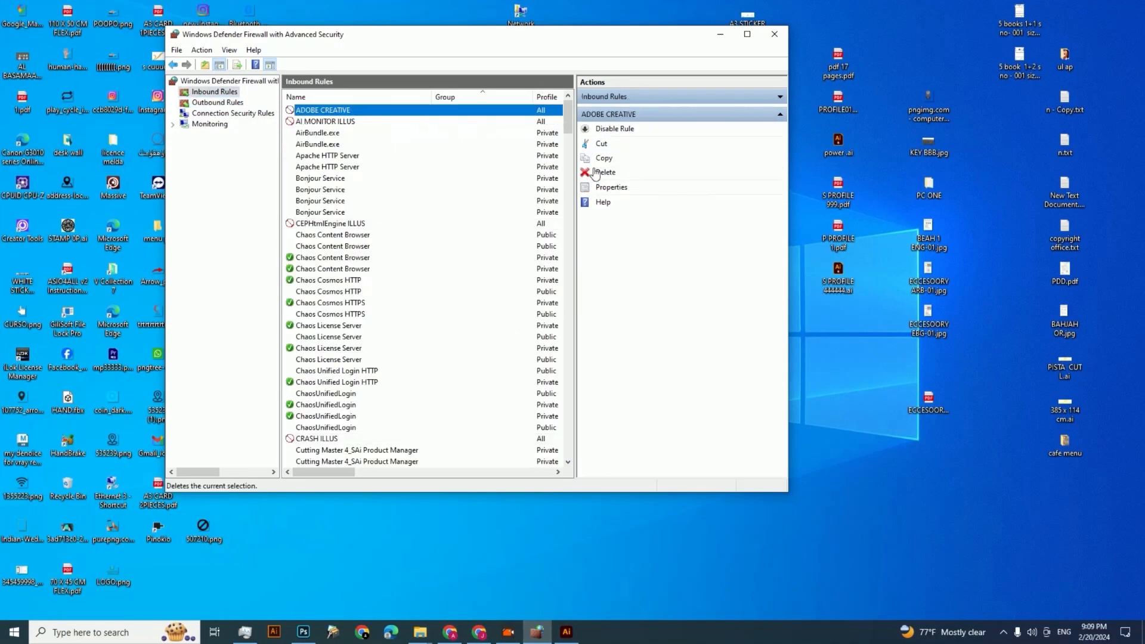
pyautogui.click(613, 99)
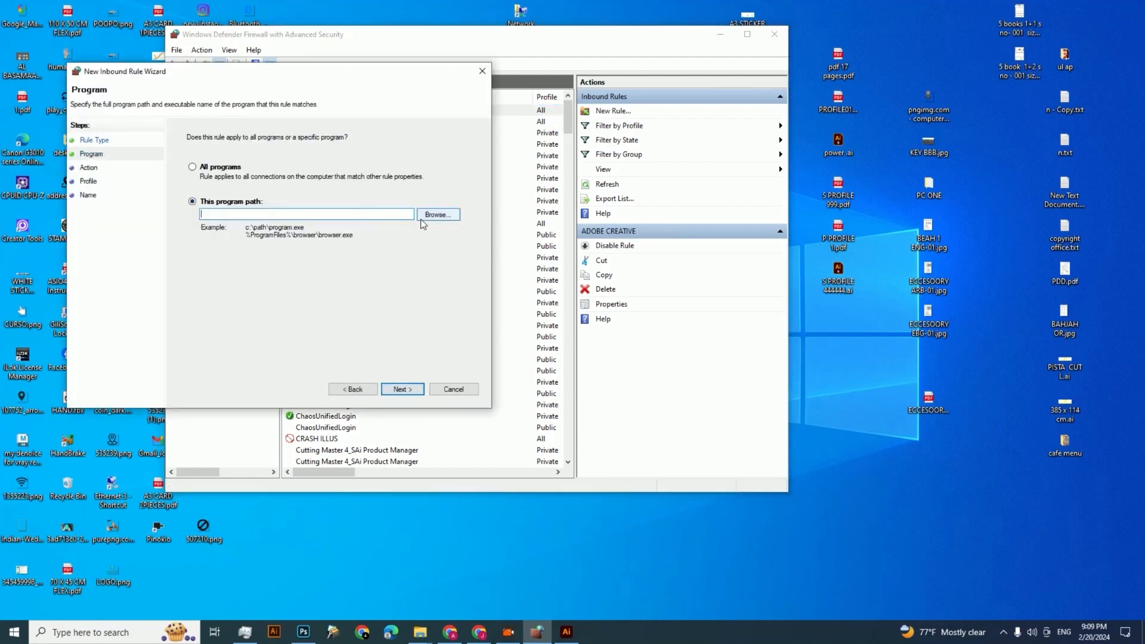
pyautogui.click(435, 215)
# Step: Examine the Adobe Photoshop 2023, Illustrator 2023 and Premiere Pro 2023 folders for executables to block
pyautogui.click(321, 109)
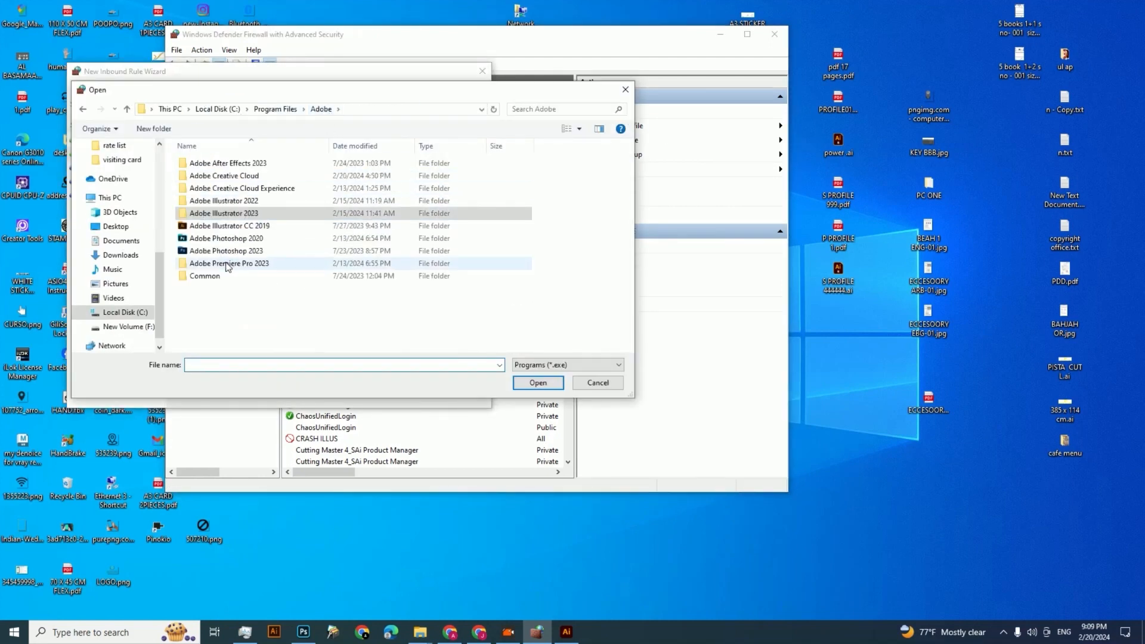
pyautogui.doubleClick(236, 250)
pyautogui.click(321, 109)
pyautogui.doubleClick(236, 213)
pyautogui.click(321, 109)
pyautogui.doubleClick(239, 264)
pyautogui.scroll(-10, 249, 179)
pyautogui.scroll(3, 238, 268)
pyautogui.click(321, 109)
# Step: Set node.exe from the libs folder of Adobe Creative Cloud Experience as the inbound rule's program path
pyautogui.doubleClick(236, 188)
pyautogui.click(214, 201)
pyautogui.doubleClick(195, 176)
pyautogui.click(208, 164)
pyautogui.click(538, 382)
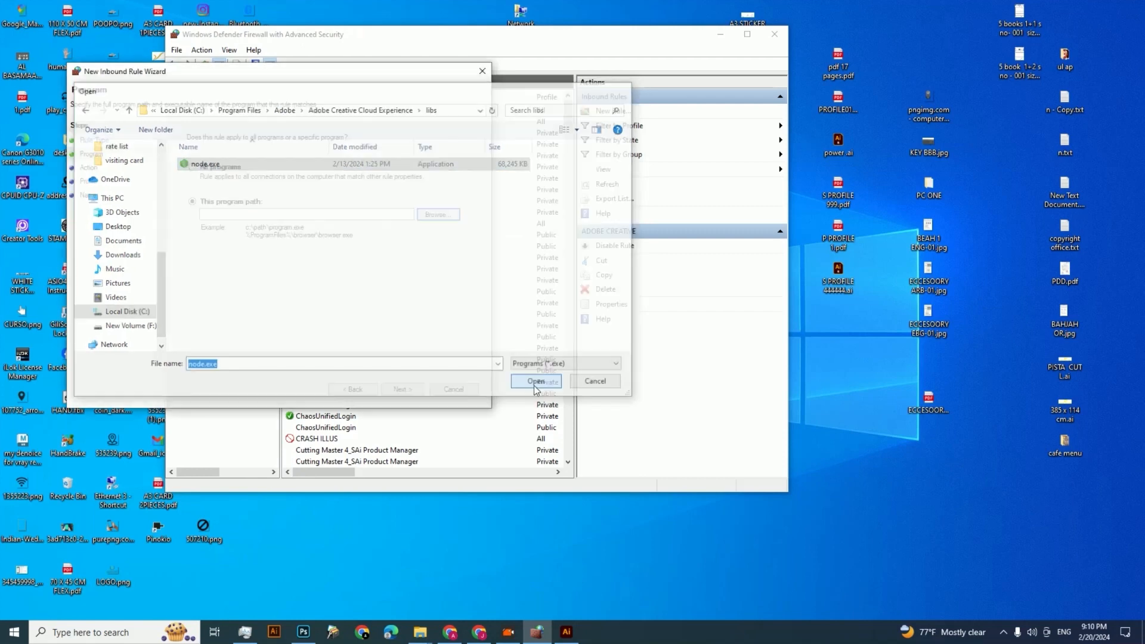
# Step: Block the connection for the offered profiles and create the inbound rule with the name LKM ADOLB
pyautogui.click(403, 389)
pyautogui.click(193, 253)
pyautogui.click(403, 388)
pyautogui.click(403, 389)
pyautogui.write('LKM ADOLB')
pyautogui.press('Return')
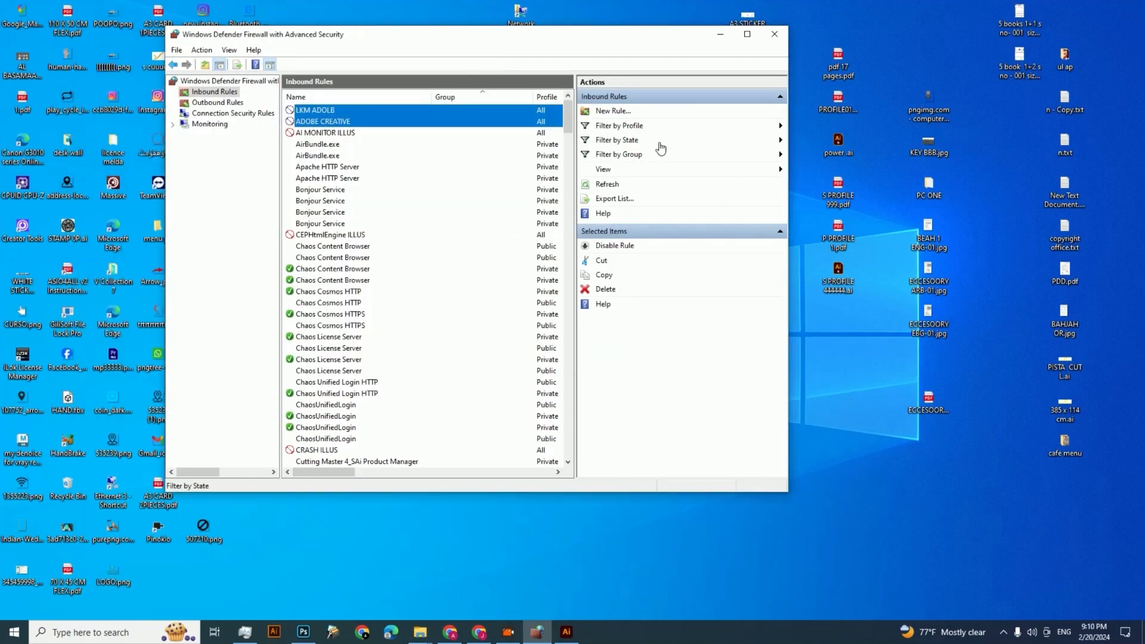
# Step: Start a new inbound rule of type Program and browse for its program path
pyautogui.click(614, 111)
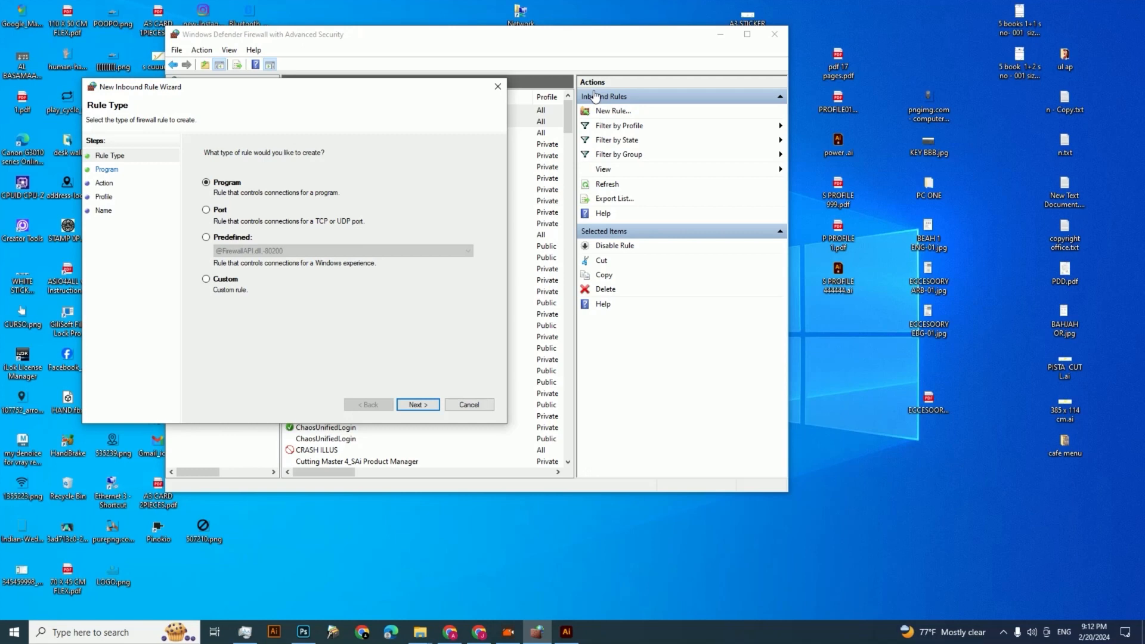
pyautogui.click(416, 405)
pyautogui.click(435, 233)
# Step: Examine the executables in the Google Chrome Application folder under Program Files
pyautogui.click(272, 125)
pyautogui.scroll(-7, 270, 231)
pyautogui.doubleClick(270, 211)
pyautogui.doubleClick(269, 179)
pyautogui.doubleClick(269, 179)
pyautogui.click(257, 229)
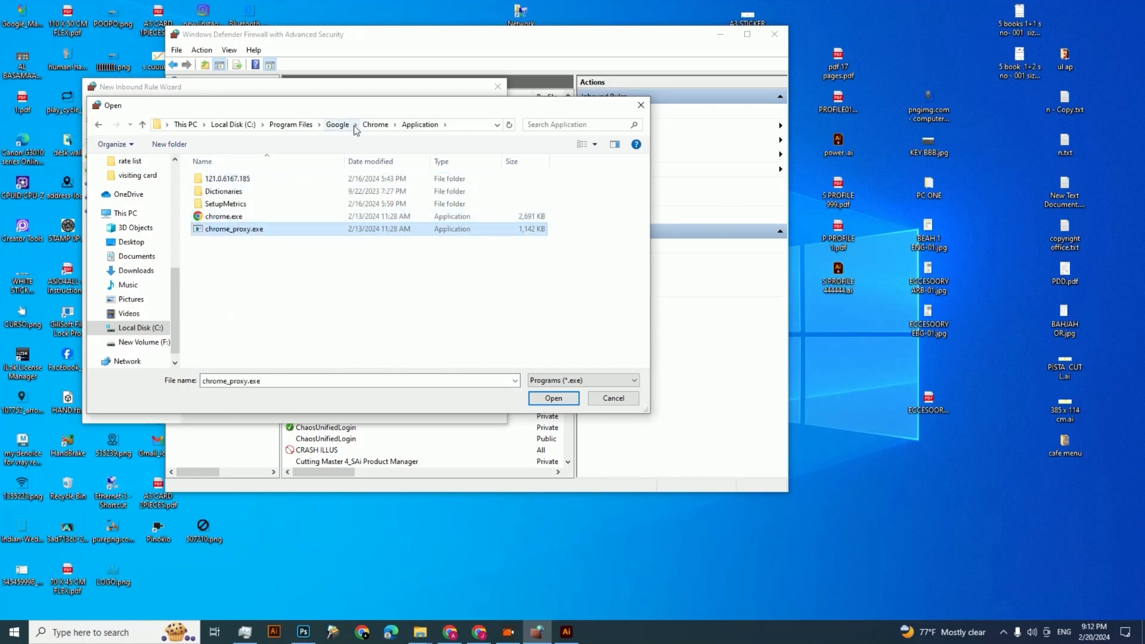
pyautogui.click(291, 125)
pyautogui.scroll(10, 310, 323)
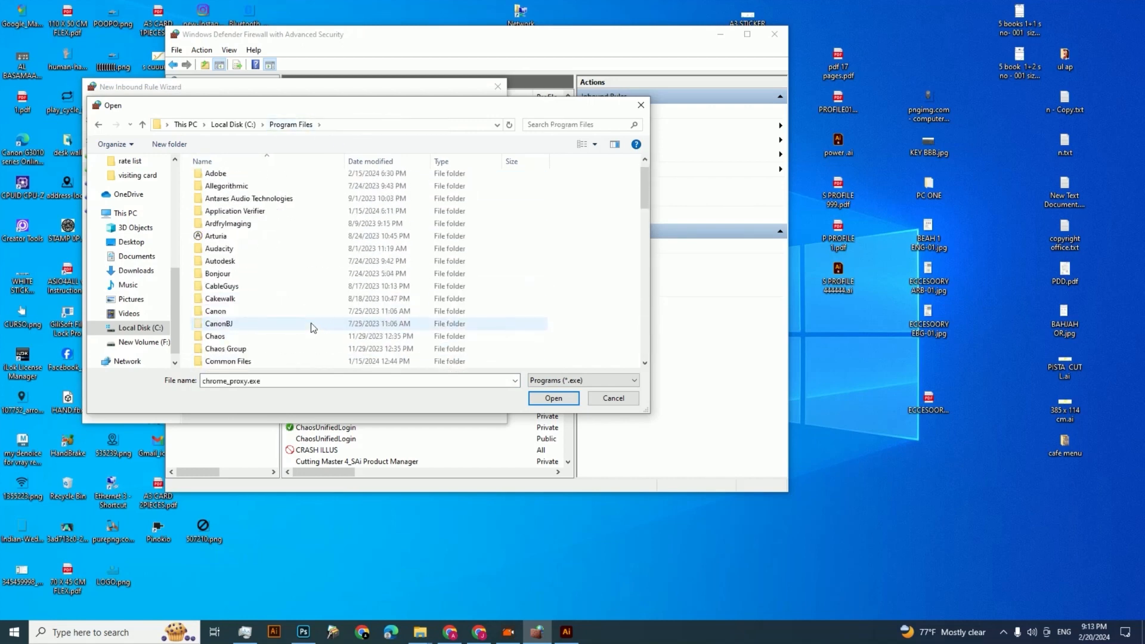
# Step: Set CCXProcess.exe from the Adobe Creative Cloud Experience folder in Program Files (x86) as the inbound rule's program path
pyautogui.click(234, 124)
pyautogui.doubleClick(250, 292)
pyautogui.doubleClick(250, 179)
pyautogui.doubleClick(256, 180)
pyautogui.click(297, 125)
pyautogui.doubleClick(266, 179)
pyautogui.doubleClick(267, 189)
pyautogui.click(267, 180)
pyautogui.click(553, 399)
# Step: Block the connection for the offered profiles and create the inbound rule with the name C ESXPRESS
pyautogui.click(418, 405)
pyautogui.click(250, 267)
pyautogui.click(419, 405)
pyautogui.click(418, 405)
pyautogui.write('C ESX')
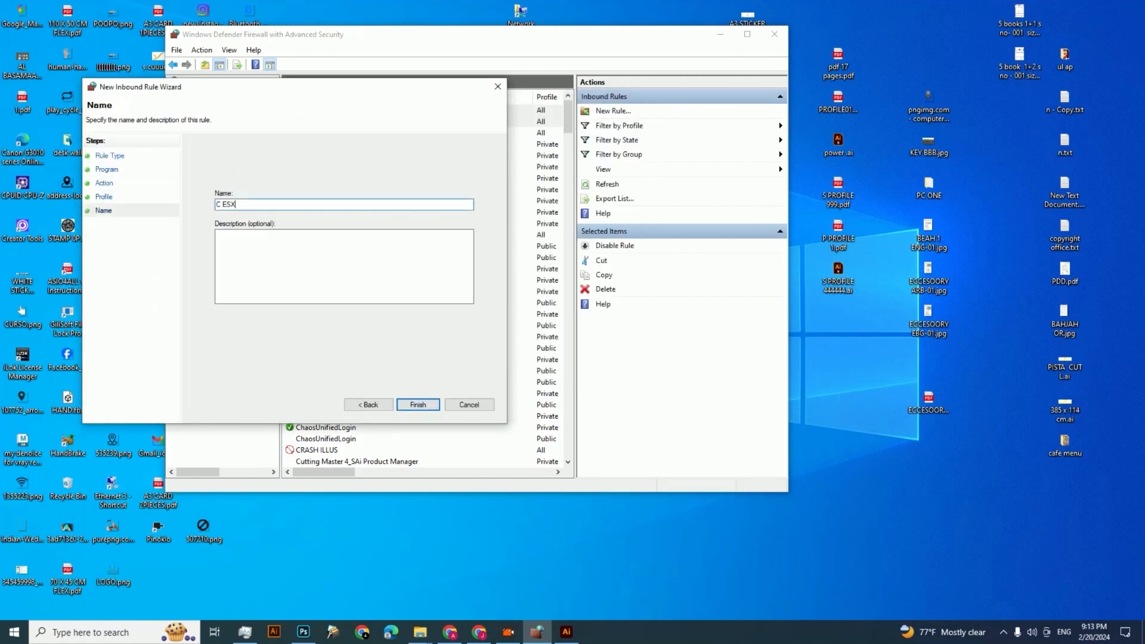
pyautogui.write('PRESS')
pyautogui.click(418, 405)
# Step: Start one more inbound rule of type Program and browse for its program path
pyautogui.click(613, 111)
pyautogui.click(434, 420)
pyautogui.click(471, 241)
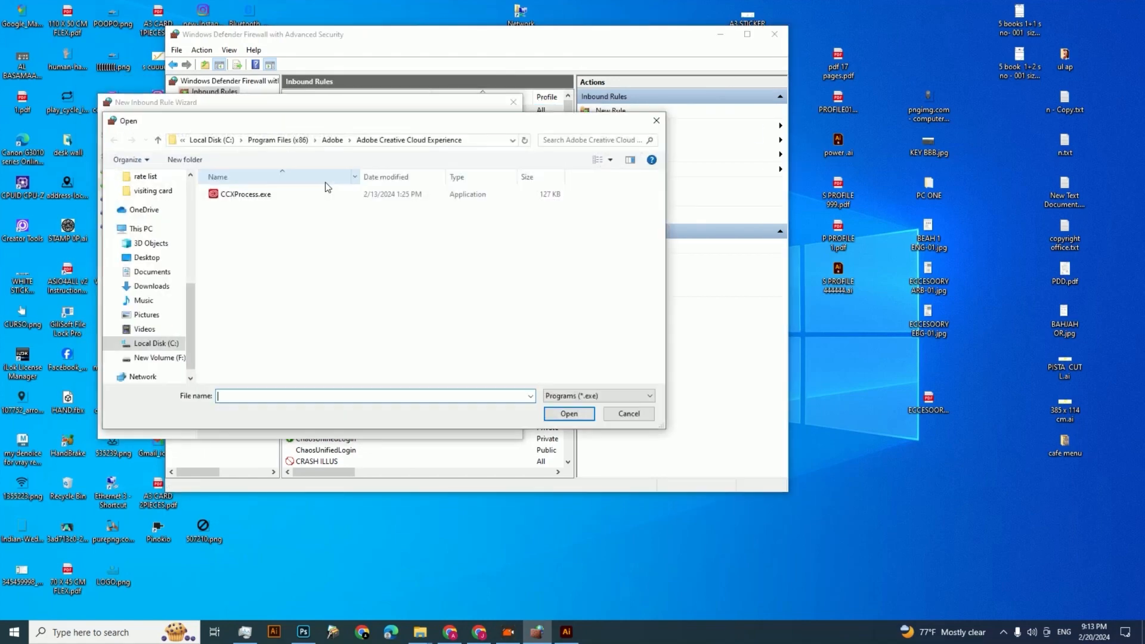
# Step: Look through Program Files (x86) and other folders on Local Disk (C:) for further executables to block
pyautogui.click(286, 140)
pyautogui.scroll(-9, 312, 259)
pyautogui.click(249, 141)
pyautogui.scroll(-2, 265, 331)
pyautogui.doubleClick(272, 362)
pyautogui.click(248, 141)
pyautogui.doubleClick(261, 321)
pyautogui.doubleClick(261, 321)
pyautogui.doubleClick(247, 205)
pyautogui.click(297, 140)
pyautogui.click(242, 139)
pyautogui.doubleClick(260, 295)
# Step: Look through the Program Files folder for further programs and examine the Chaos folder
pyautogui.scroll(-3, 261, 247)
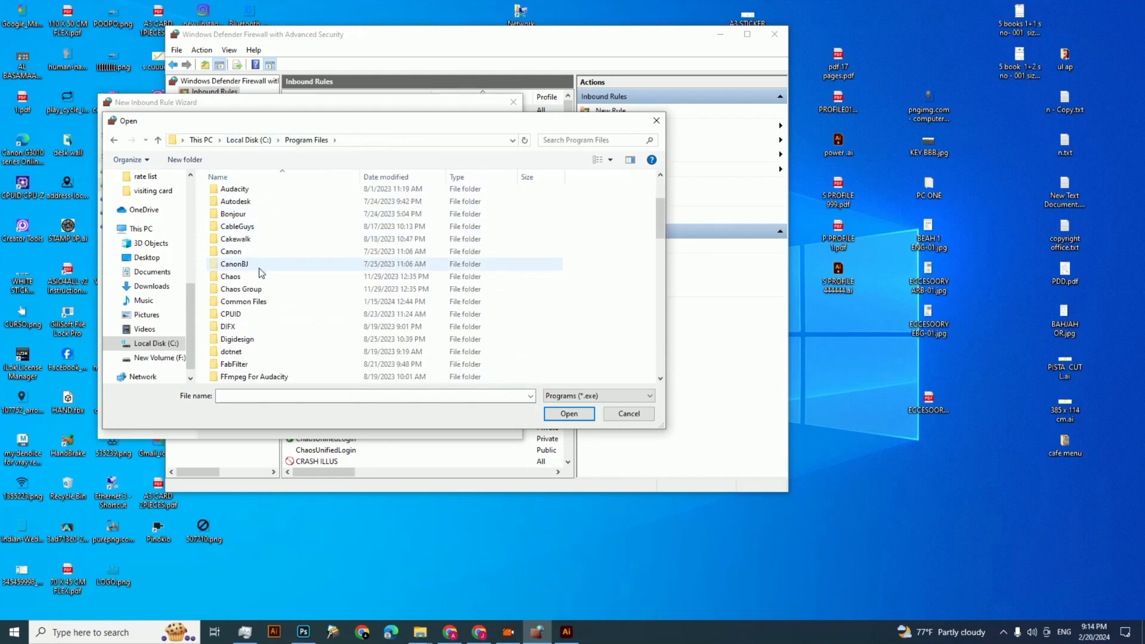
pyautogui.scroll(2, 257, 268)
pyautogui.scroll(-3, 257, 265)
pyautogui.scroll(3, 250, 248)
pyautogui.scroll(-1, 250, 247)
pyautogui.scroll(-1, 251, 250)
pyautogui.scroll(2, 251, 253)
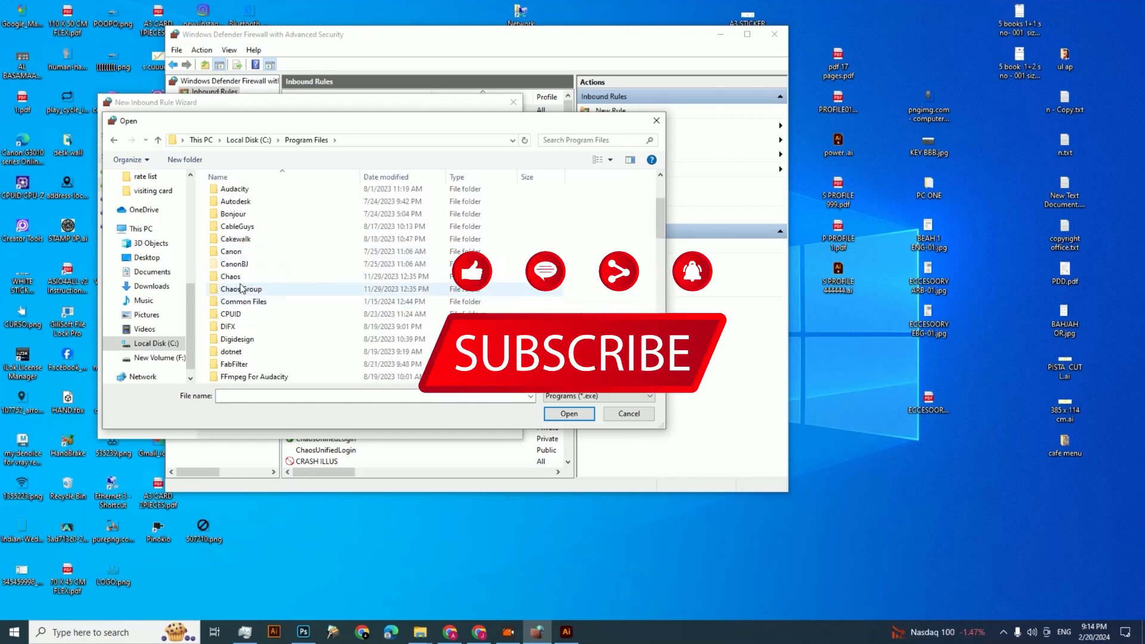
pyautogui.doubleClick(241, 277)
pyautogui.doubleClick(243, 196)
pyautogui.press('Return')
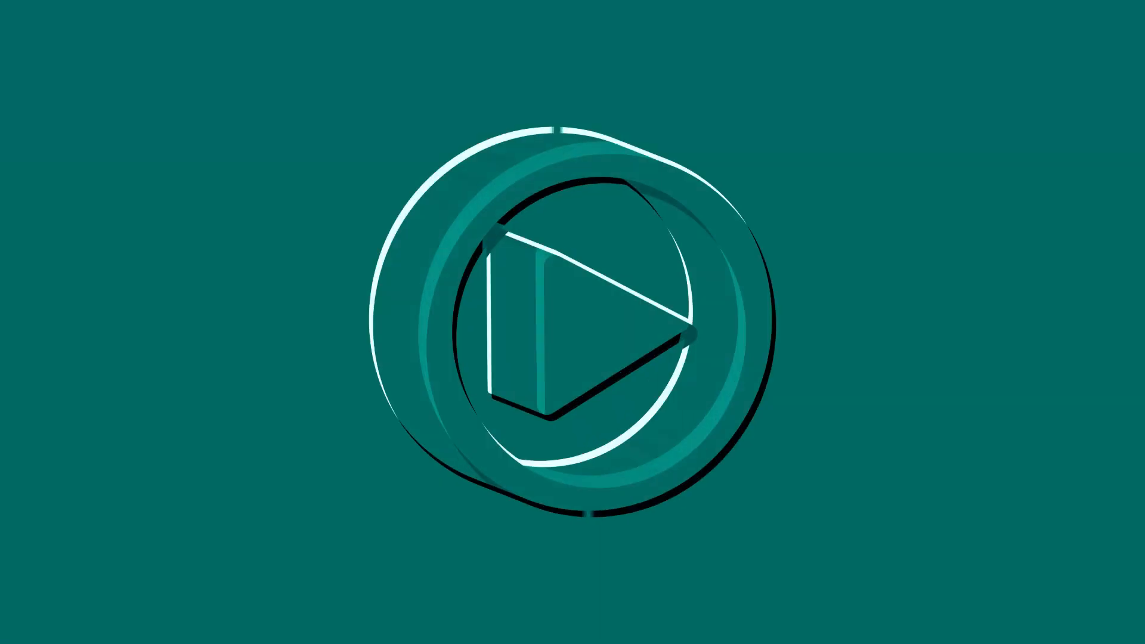